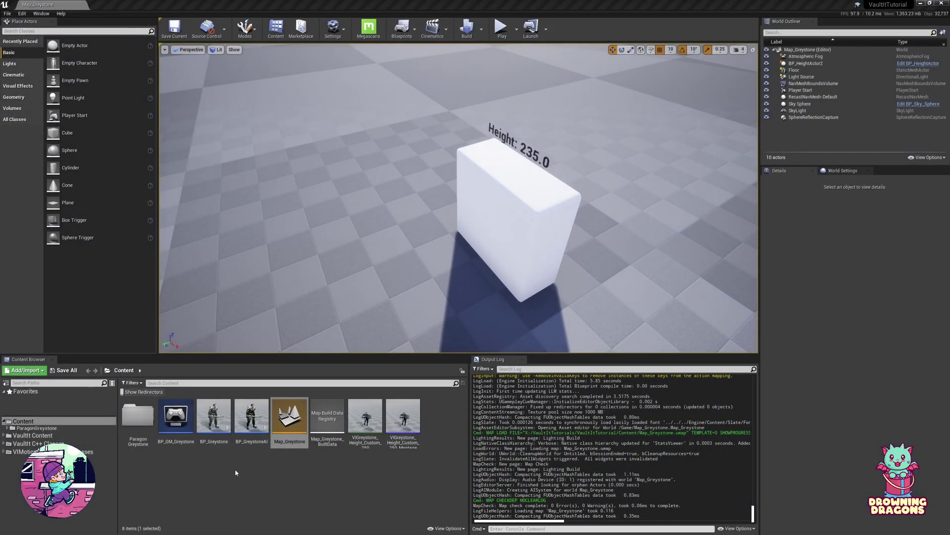
# - Open the BP_Greystone blueprint and look over the input groups in its event graph
pyautogui.doubleClick(214, 418)
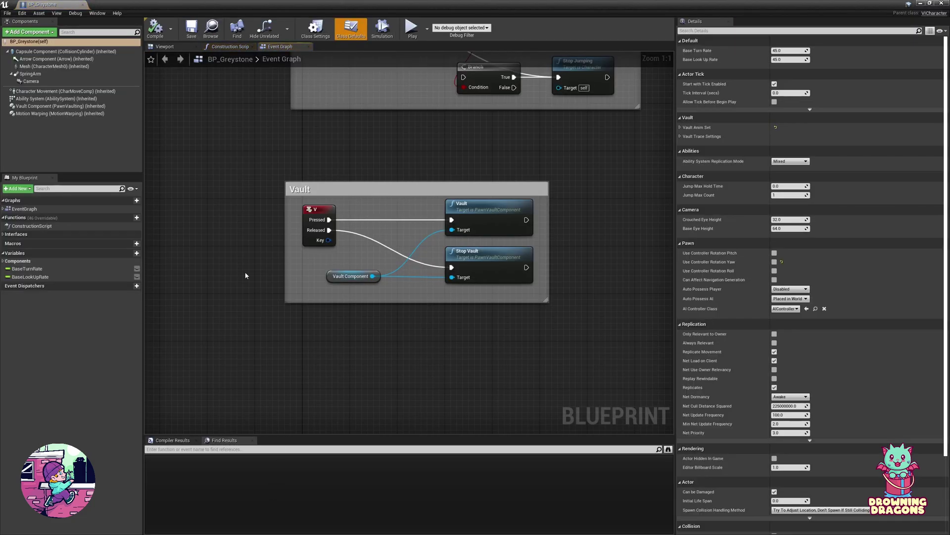
pyautogui.scroll(-3, 247, 275)
pyautogui.moveTo(255, 271); pyautogui.dragTo(234, 388, button='right')
pyautogui.scroll(-1, 219, 338)
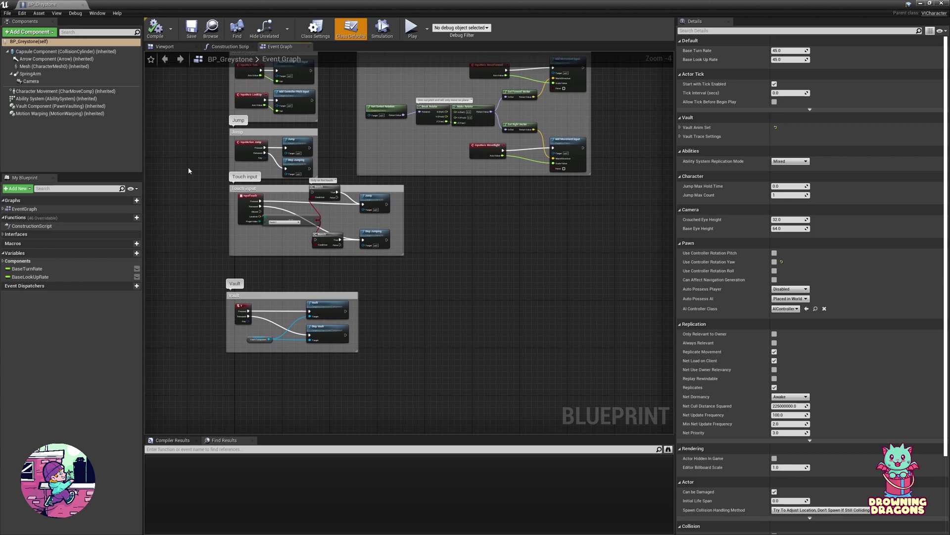
pyautogui.moveTo(49, 111)
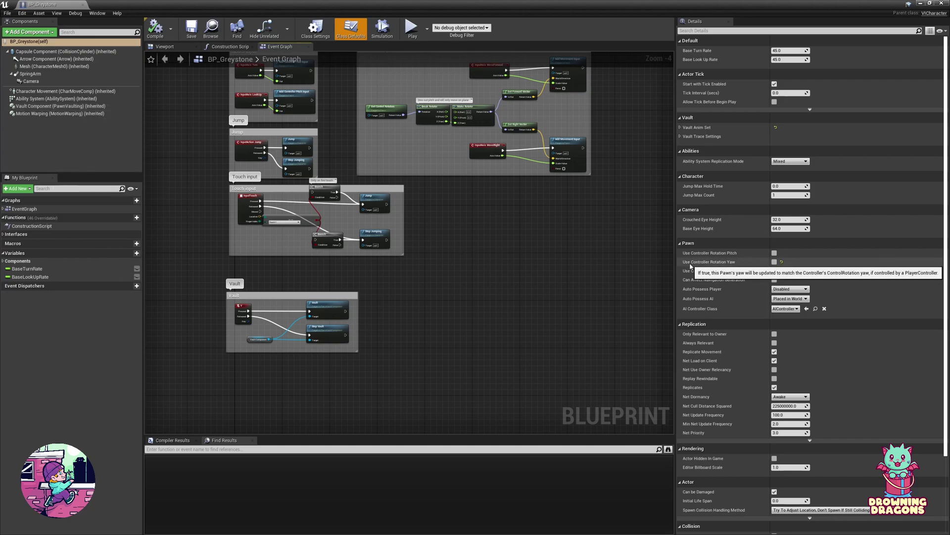
# - Review the Vault Anim Set animations and the remaining class default settings of BP_Greystone
pyautogui.click(693, 128)
pyautogui.click(708, 135)
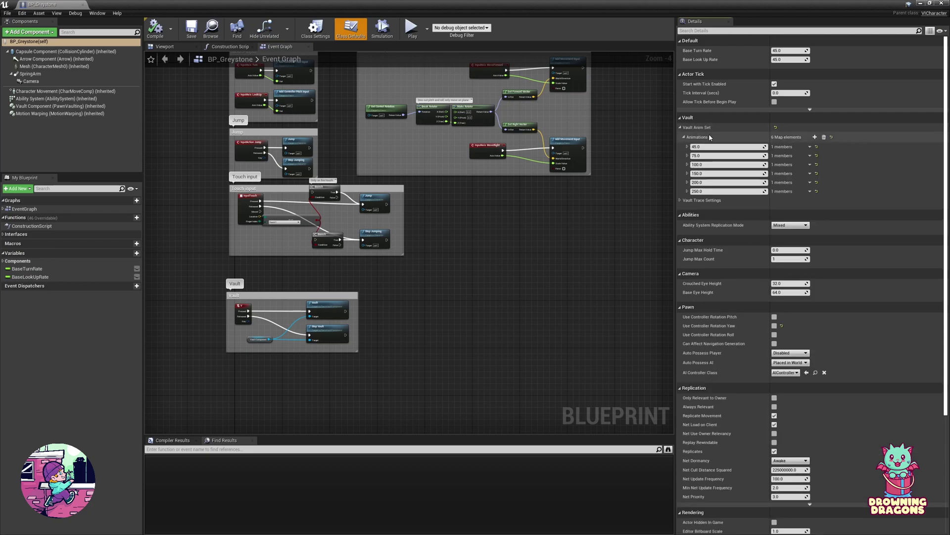
pyautogui.click(707, 137)
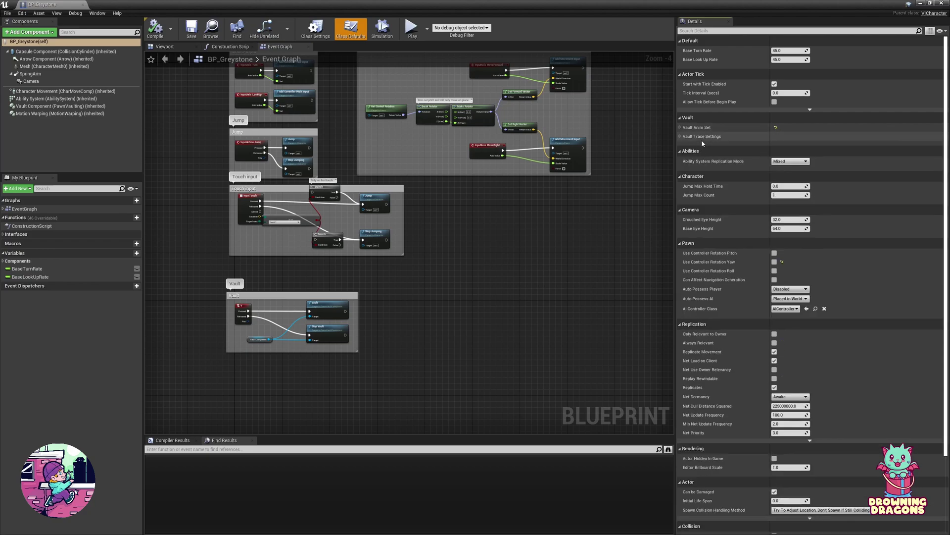
pyautogui.click(701, 139)
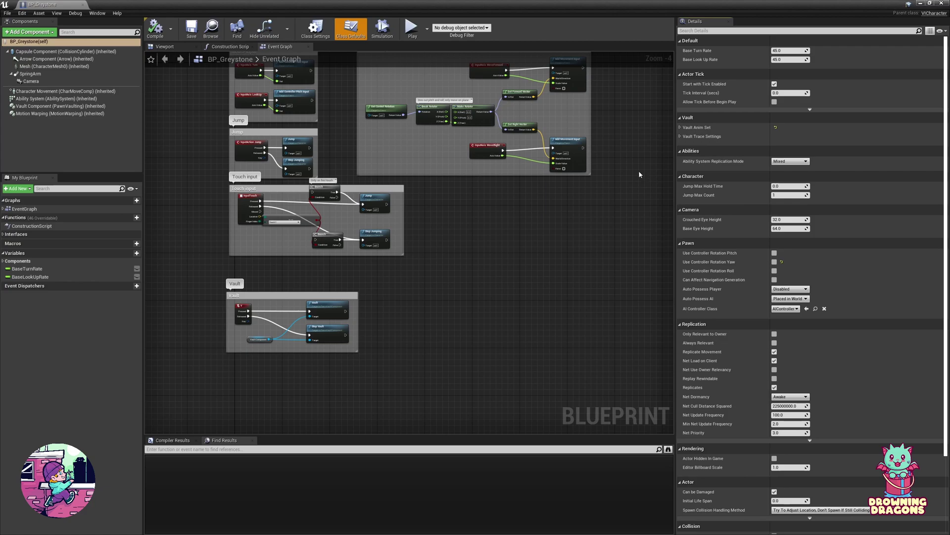
pyautogui.moveTo(700, 165)
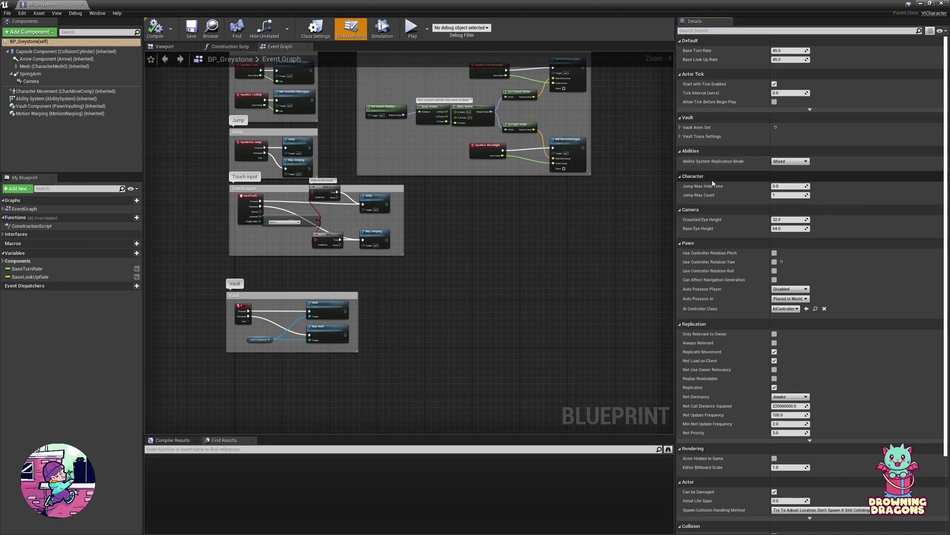
pyautogui.scroll(-3, 706, 262)
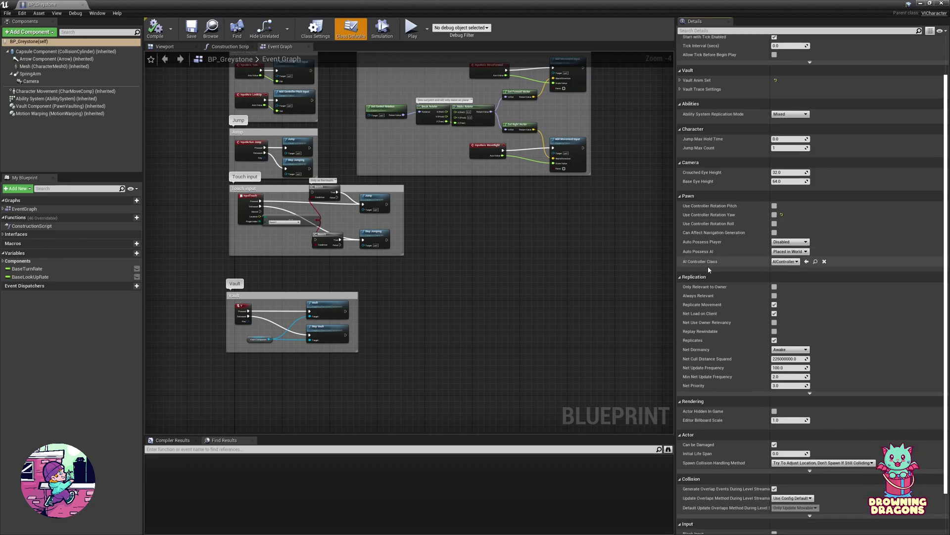
pyautogui.scroll(3, 696, 255)
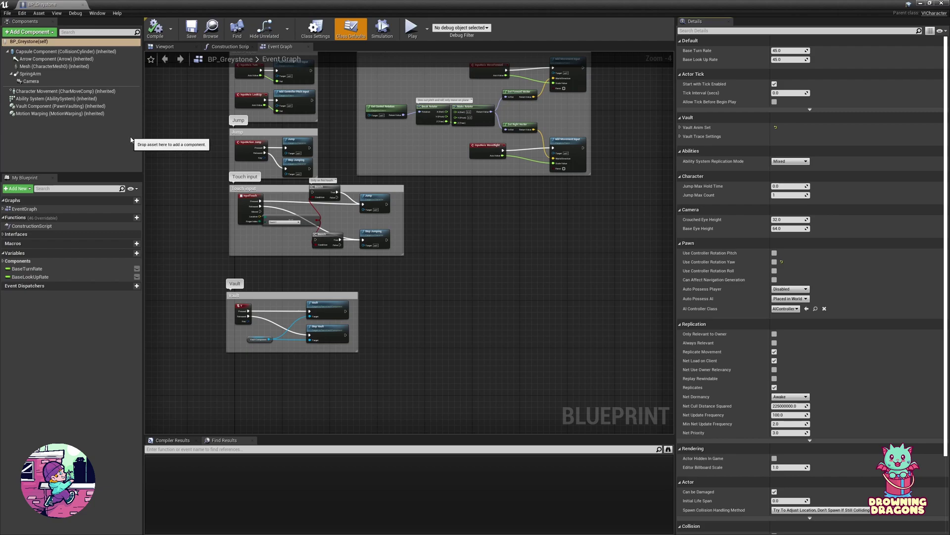
# - Inspect the Ability System, Motion Warping and Vault Component properties, focusing on the Vault Component's Vault settings
pyautogui.click(50, 106)
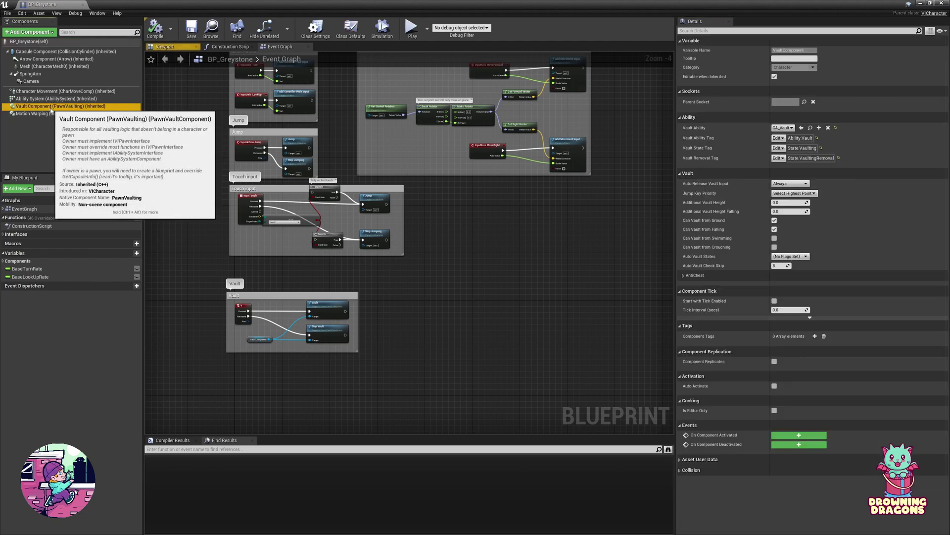
pyautogui.click(52, 99)
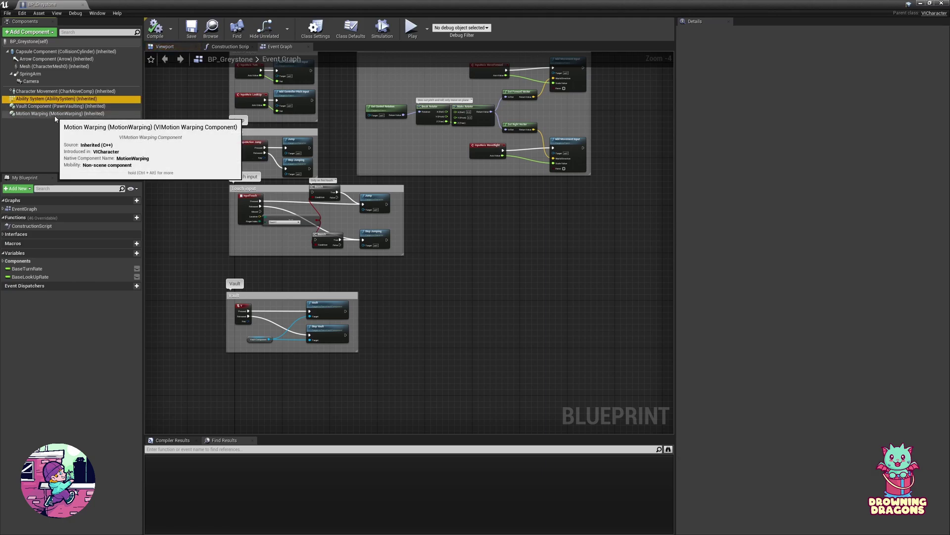
pyautogui.click(54, 114)
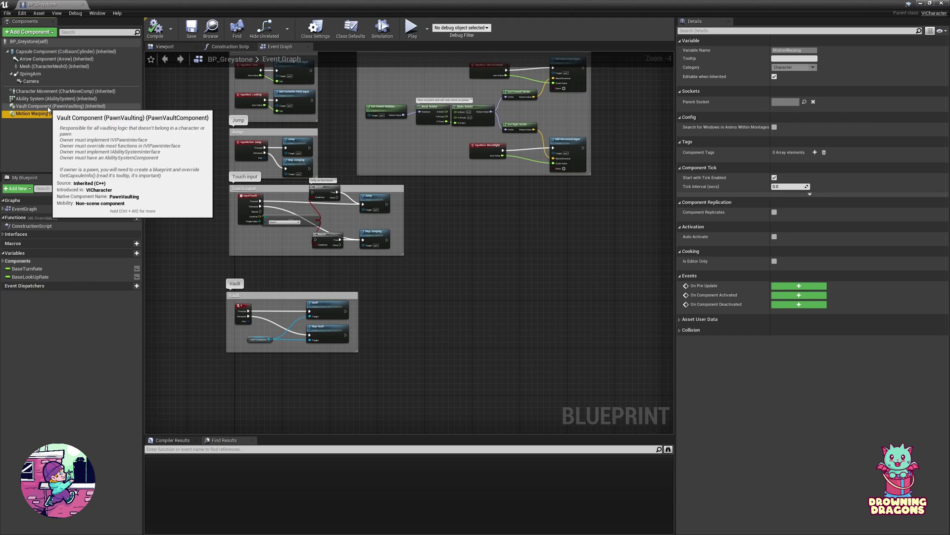
pyautogui.click(48, 107)
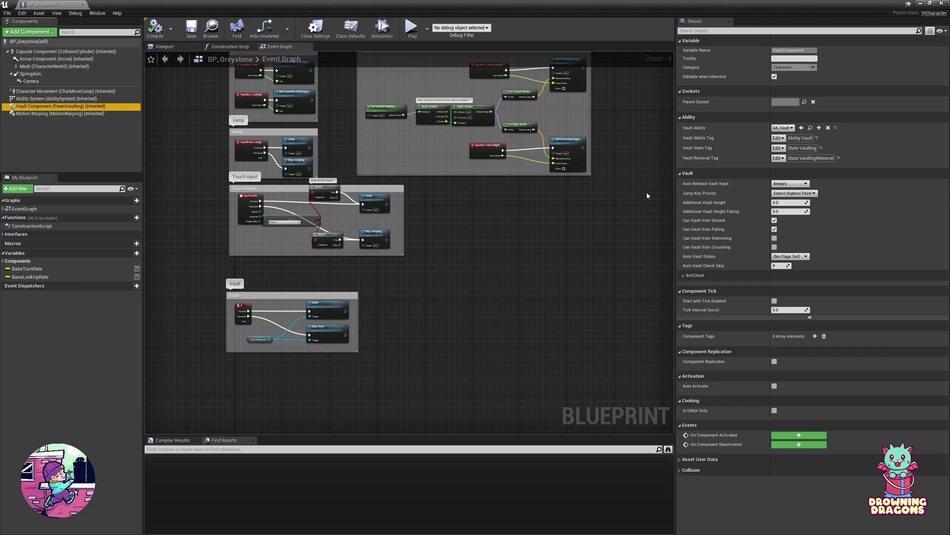
pyautogui.click(689, 117)
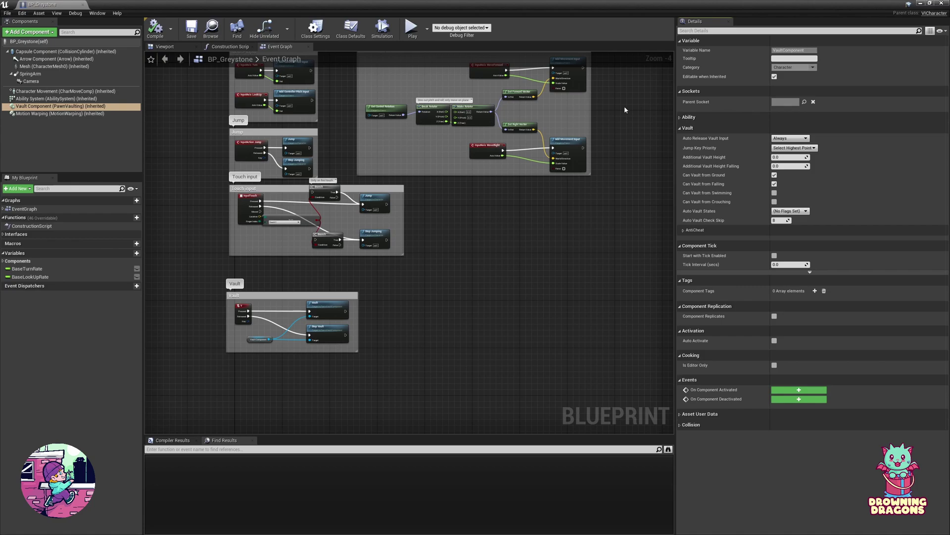
pyautogui.moveTo(694, 142)
# - Play the level in a new editor window and turn on the VaultIt statistics with the "Stat VaultIt" console command
pyautogui.click(428, 30)
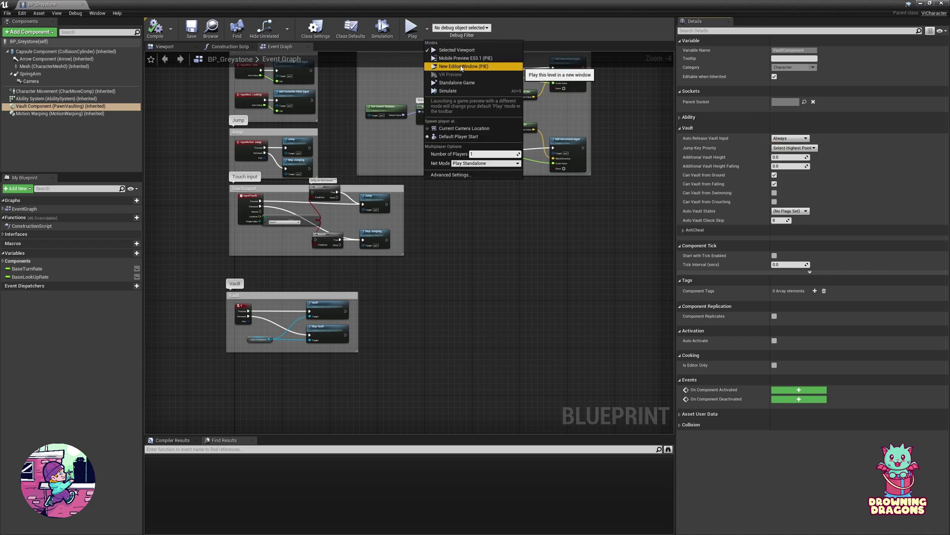
pyautogui.click(461, 67)
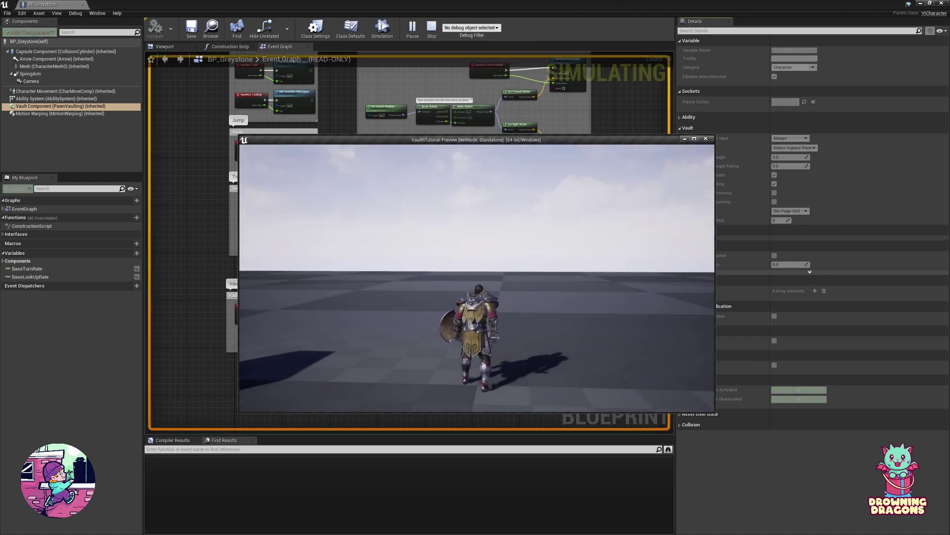
pyautogui.write('stat Vaultit')
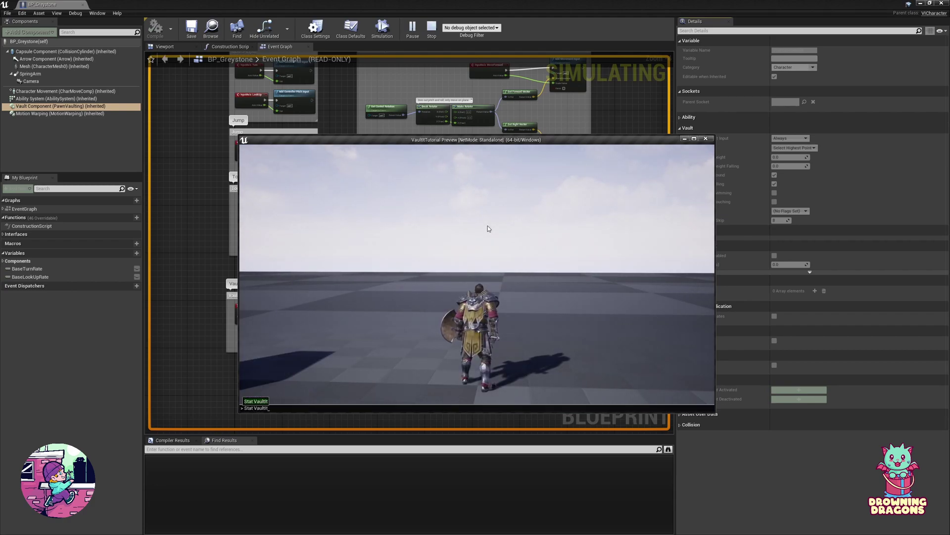
pyautogui.press('Return')
# - Run the character at the white block and vault it twice to observe the ComputeVault counter, and end the play session
pyautogui.press('w')
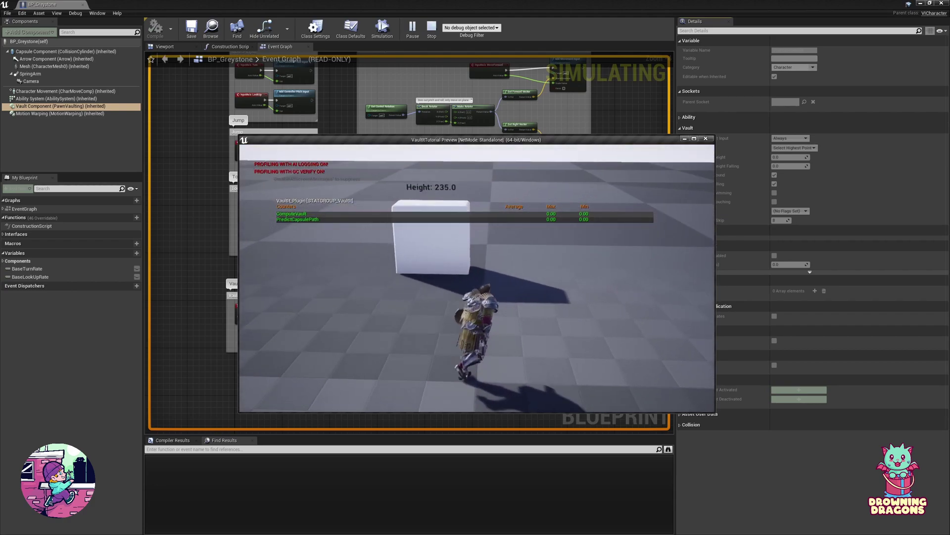
pyautogui.press('space')
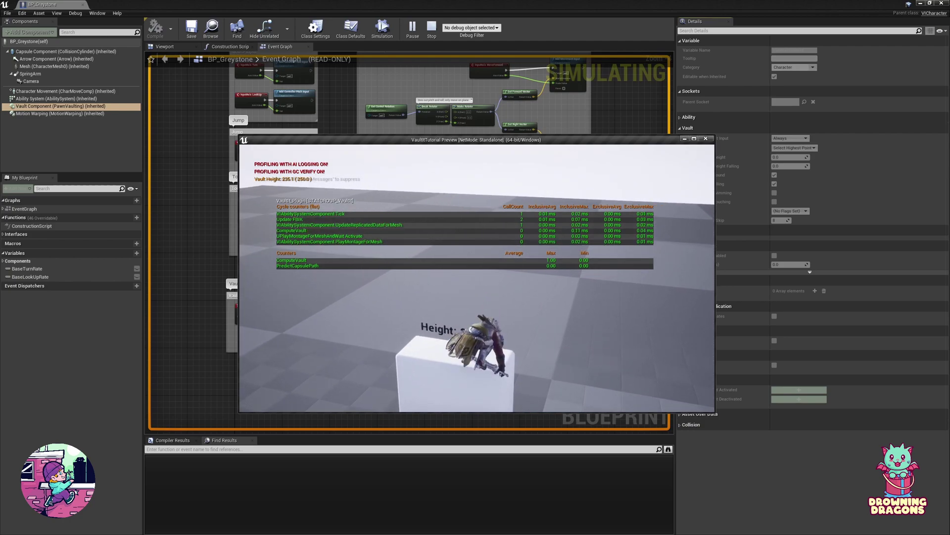
pyautogui.press('w')
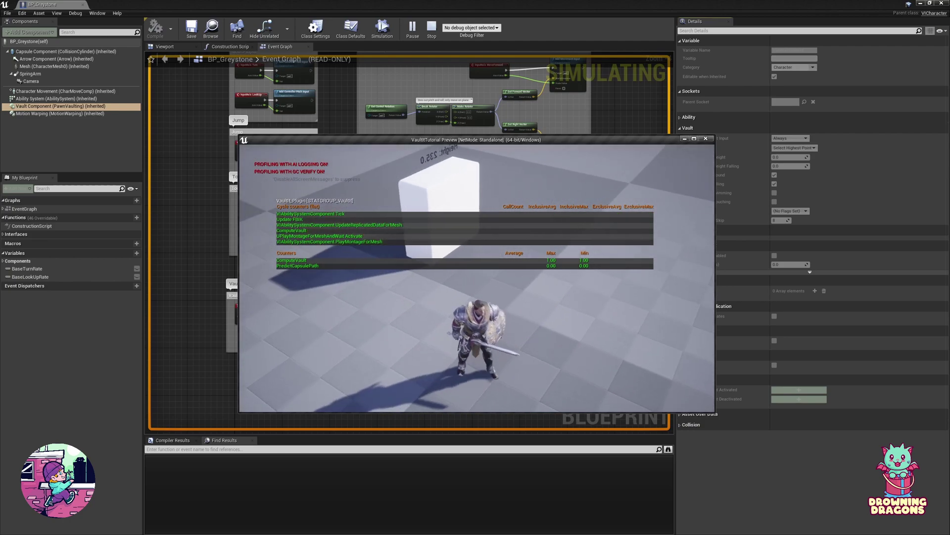
pyautogui.press('space')
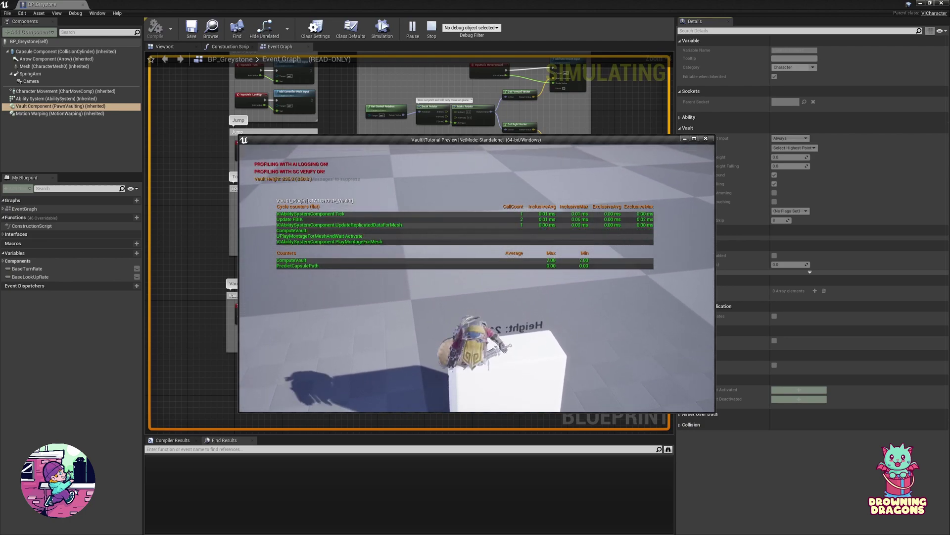
pyautogui.press('w')
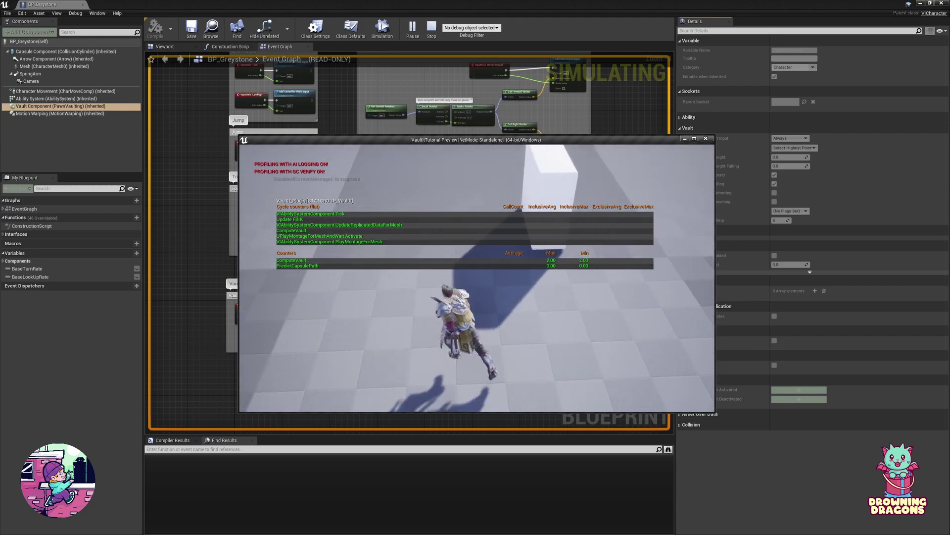
pyautogui.press('Escape')
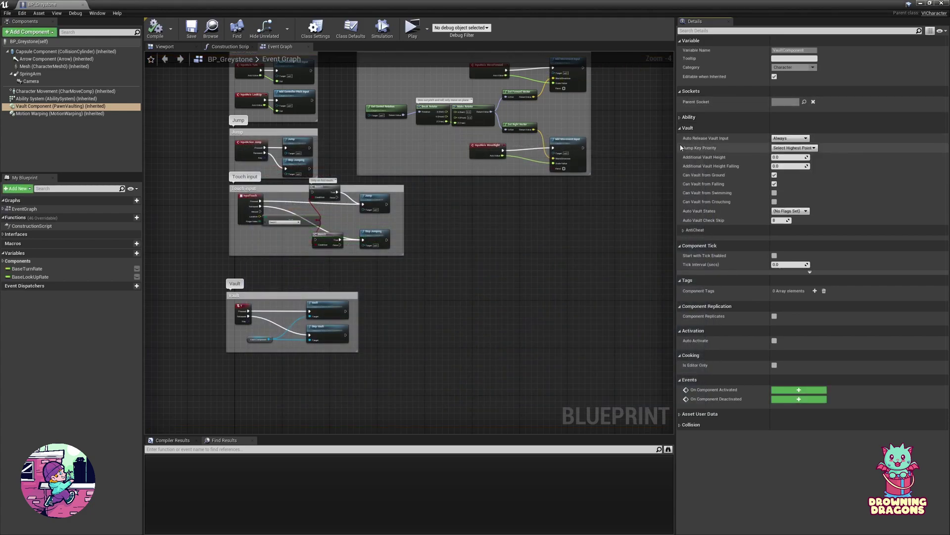
# - Set the Vault Component's Auto Release Vault Input to Never and bring the Vault event nodes into view
pyautogui.click(787, 139)
pyautogui.click(784, 155)
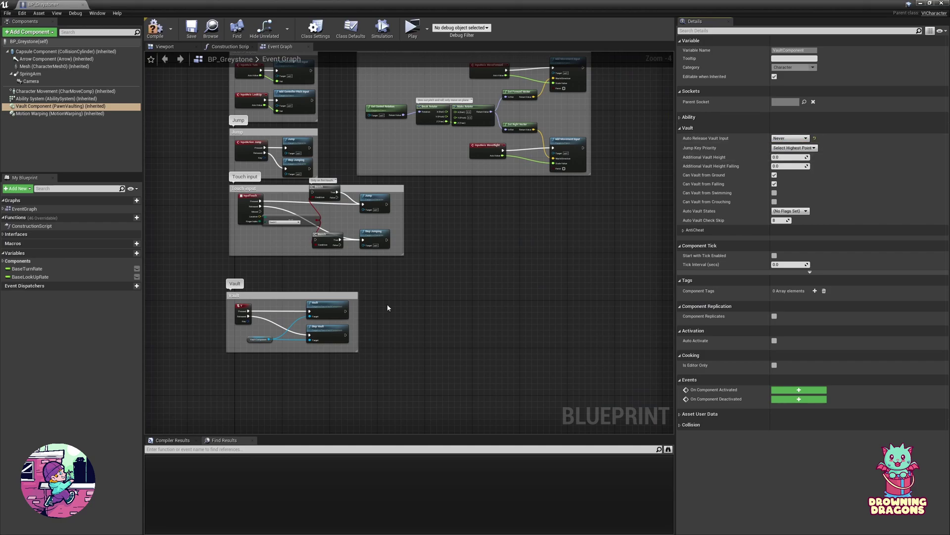
pyautogui.scroll(4, 384, 311)
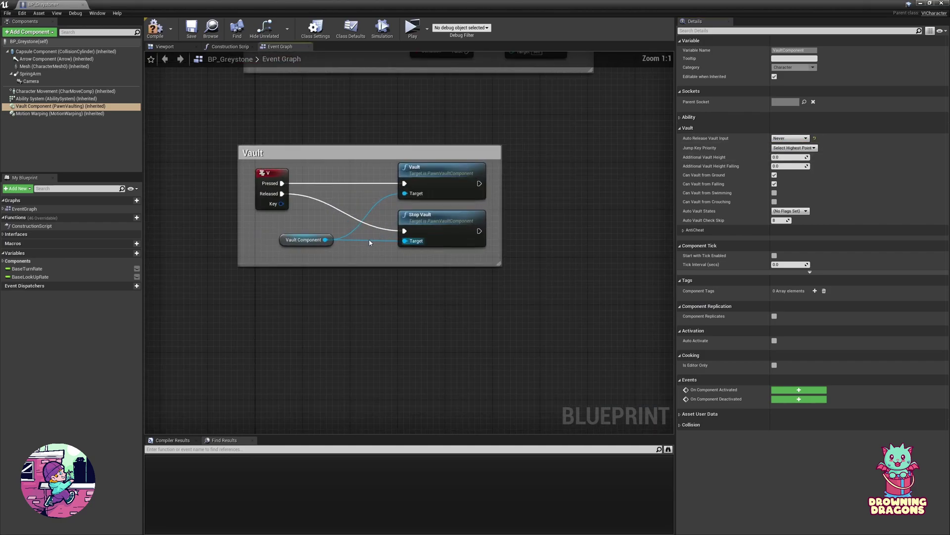
# - Playtest vaulting over the white block repeatedly while watching the ComputeVault counter, and stop the play session
pyautogui.click(412, 27)
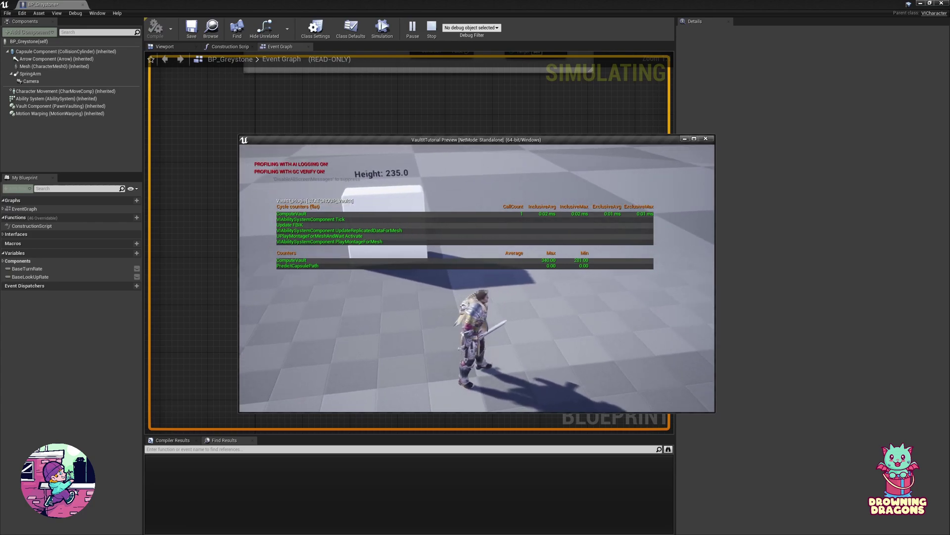
pyautogui.press('w')
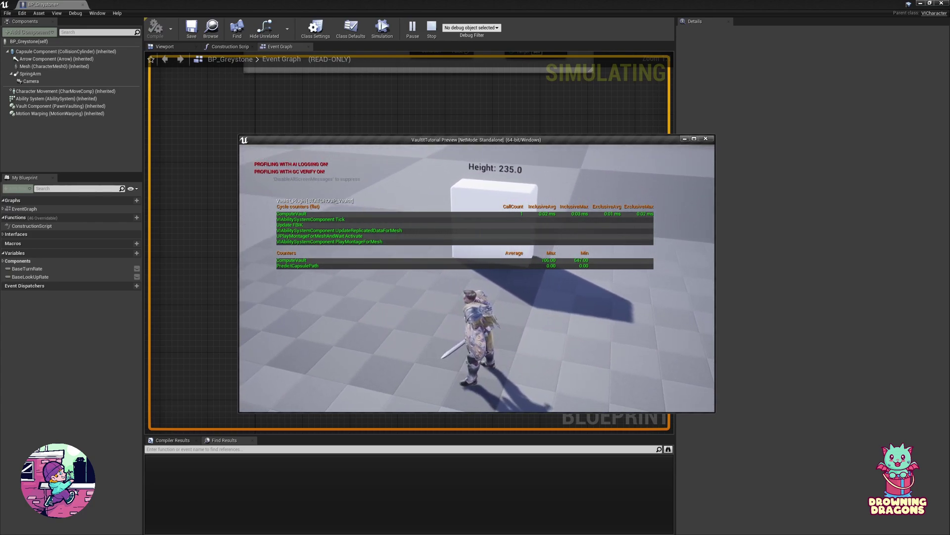
pyautogui.press('w')
pyautogui.press('space')
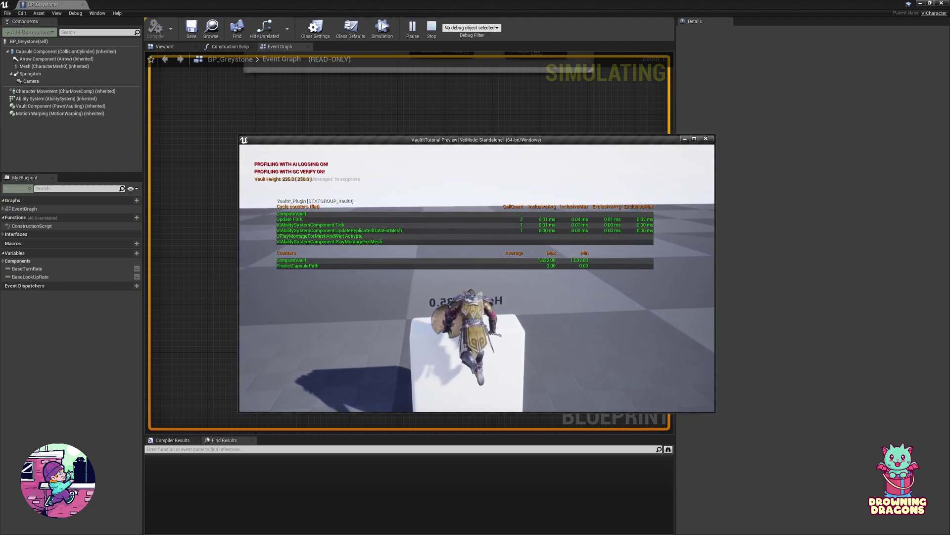
pyautogui.press('w')
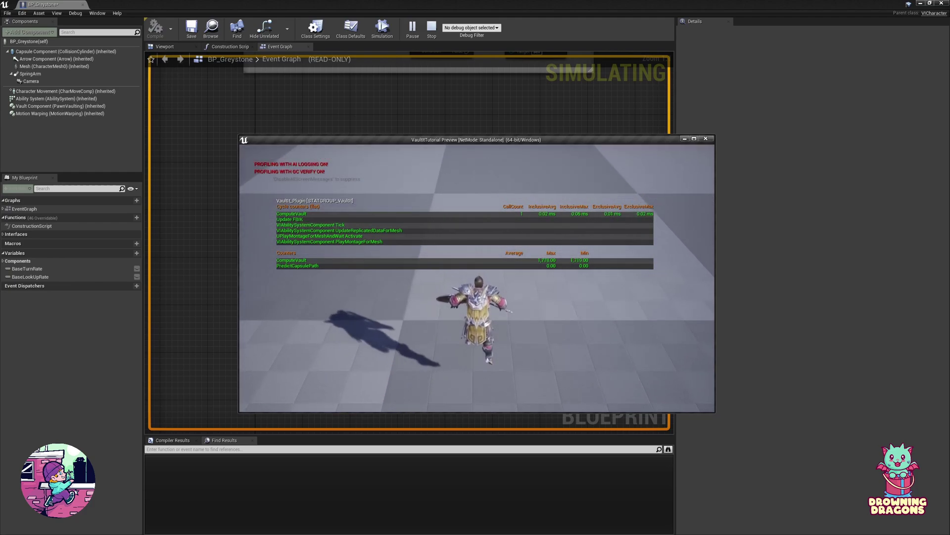
pyautogui.press('w')
pyautogui.press('space')
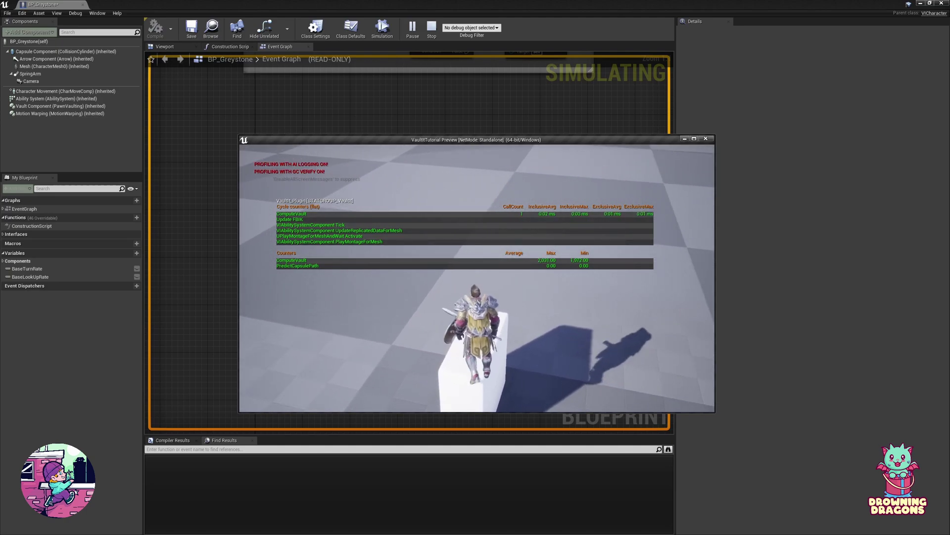
pyautogui.press('w')
pyautogui.press('w')
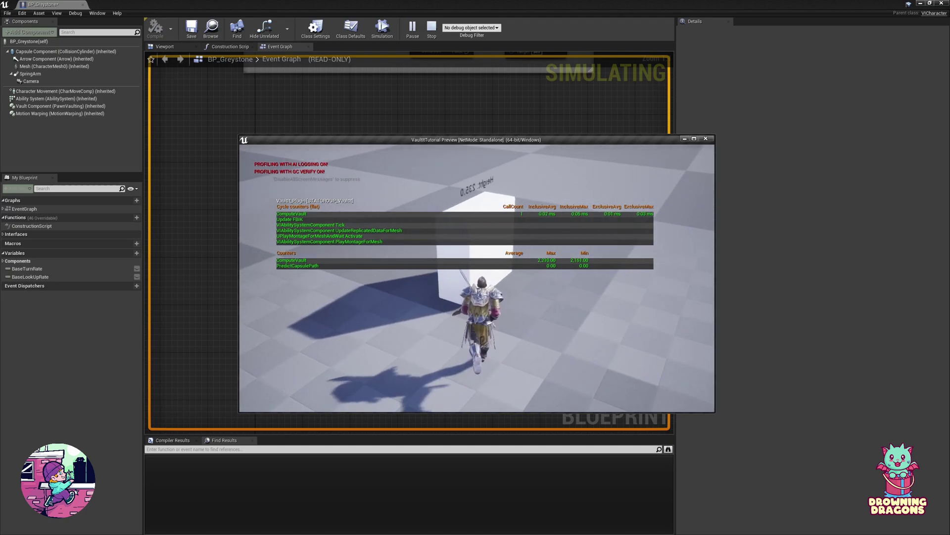
pyautogui.press('space')
pyautogui.press('w')
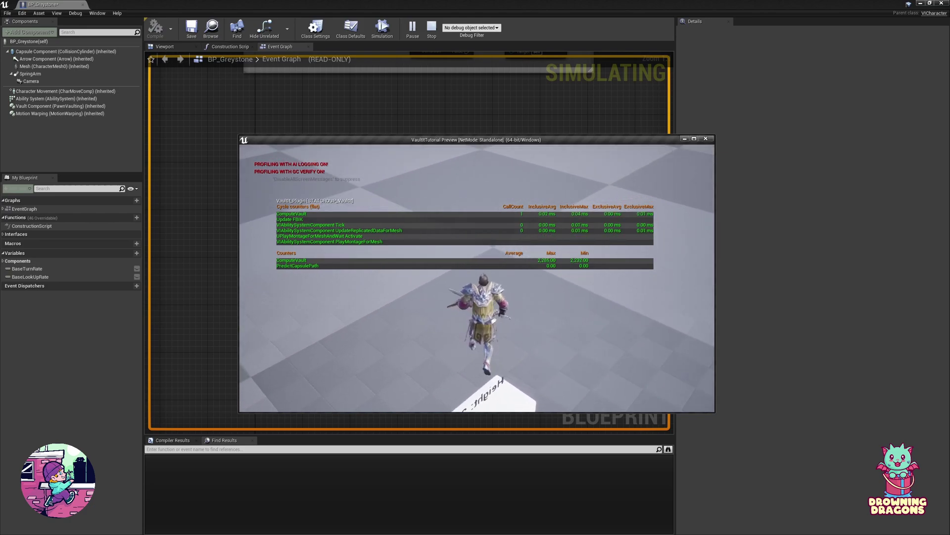
pyautogui.press('w')
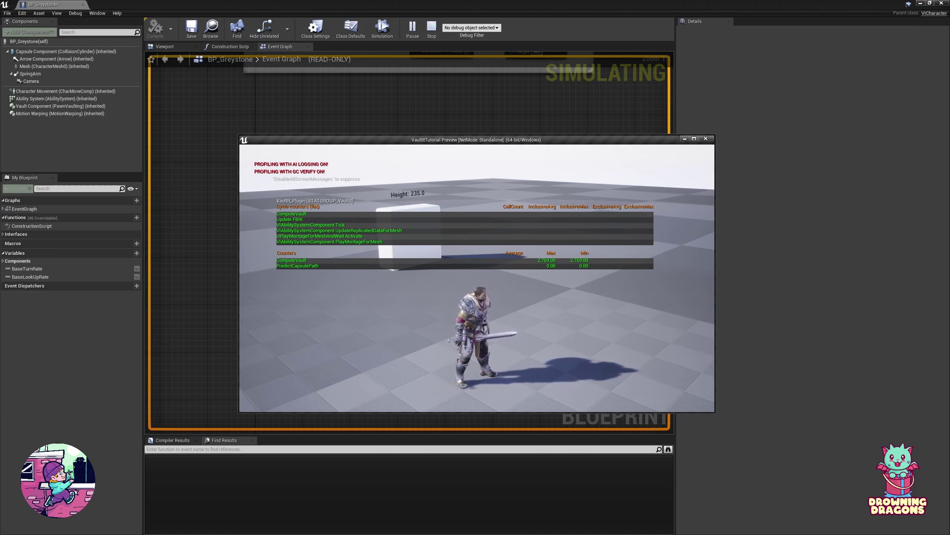
pyautogui.press('Escape')
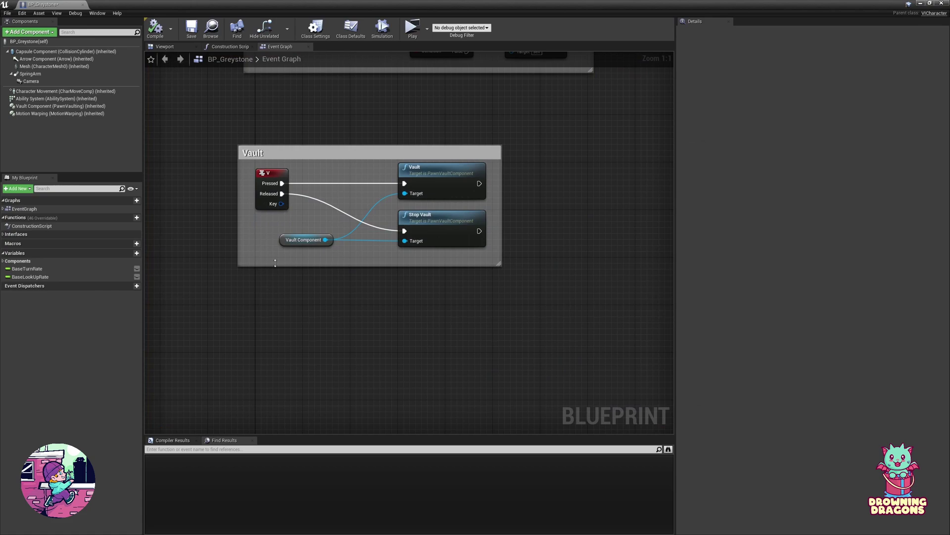
# - Set the Vault Component's Auto Release Vault Input to Always
pyautogui.click(351, 28)
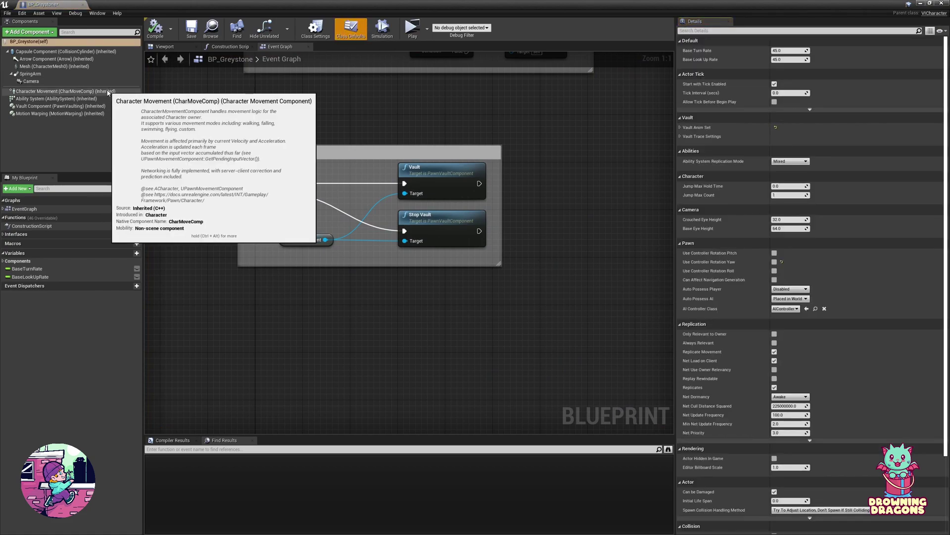
pyautogui.click(59, 106)
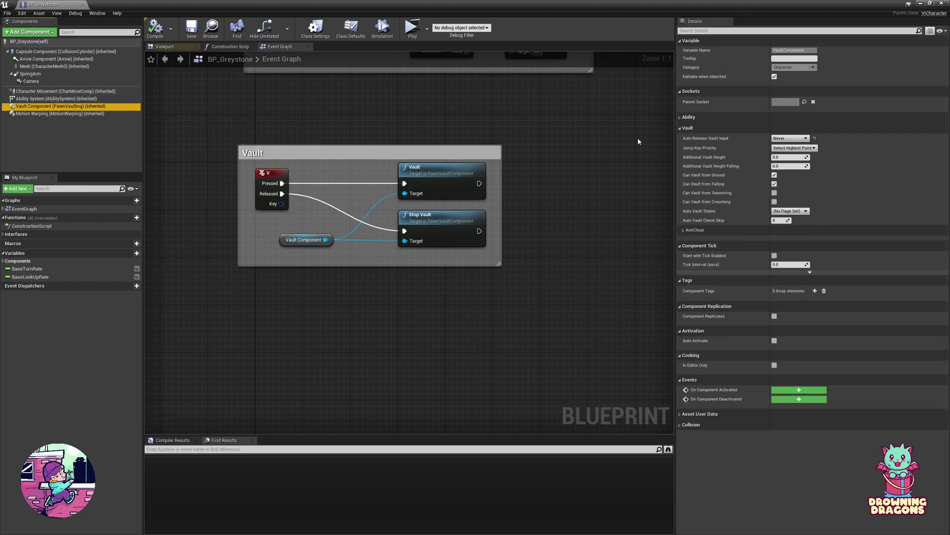
pyautogui.click(780, 138)
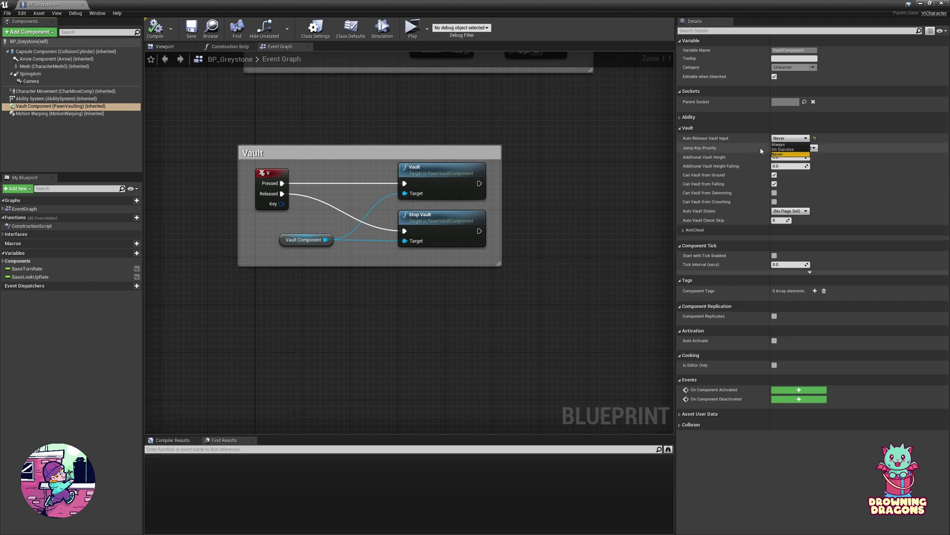
pyautogui.click(774, 145)
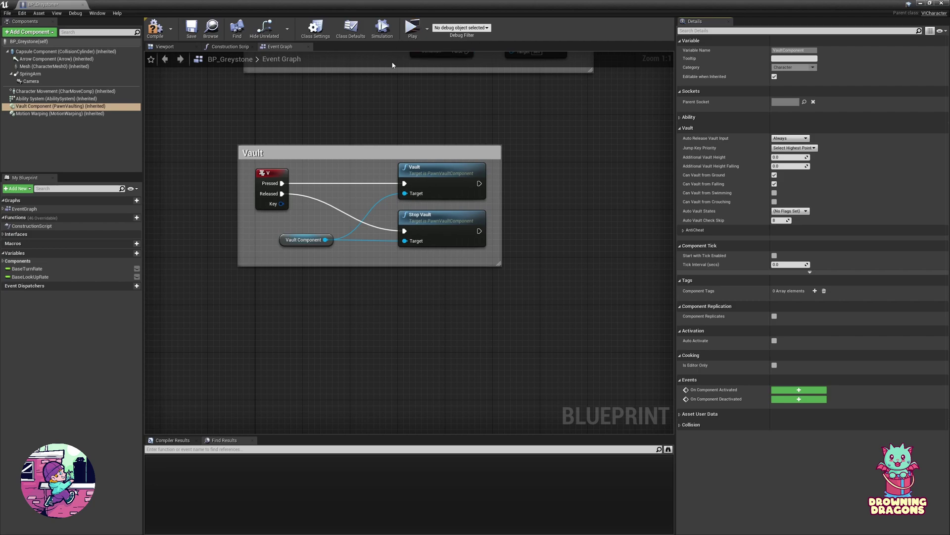
# - In the Construction Script, wire Get Max Jump Height for Character into Print String's input, connect its execution to Print String, and compile
pyautogui.click(209, 47)
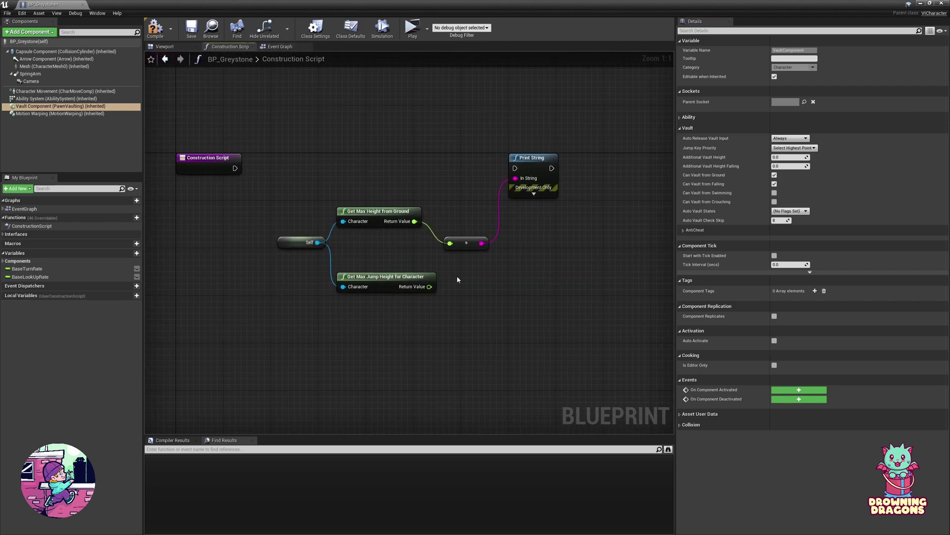
pyautogui.moveTo(429, 286); pyautogui.dragTo(450, 243)
pyautogui.moveTo(235, 168); pyautogui.dragTo(515, 169)
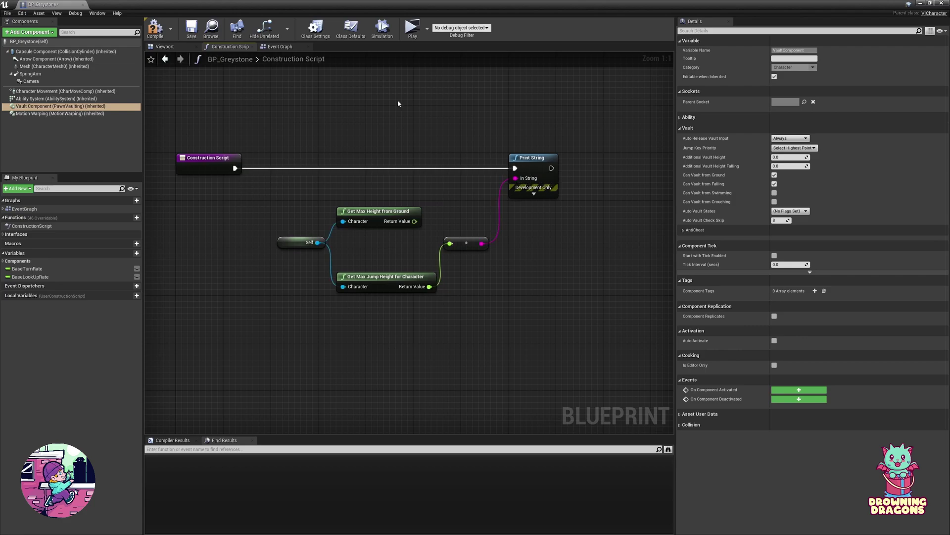
pyautogui.doubleClick(271, 10)
pyautogui.click(402, 171)
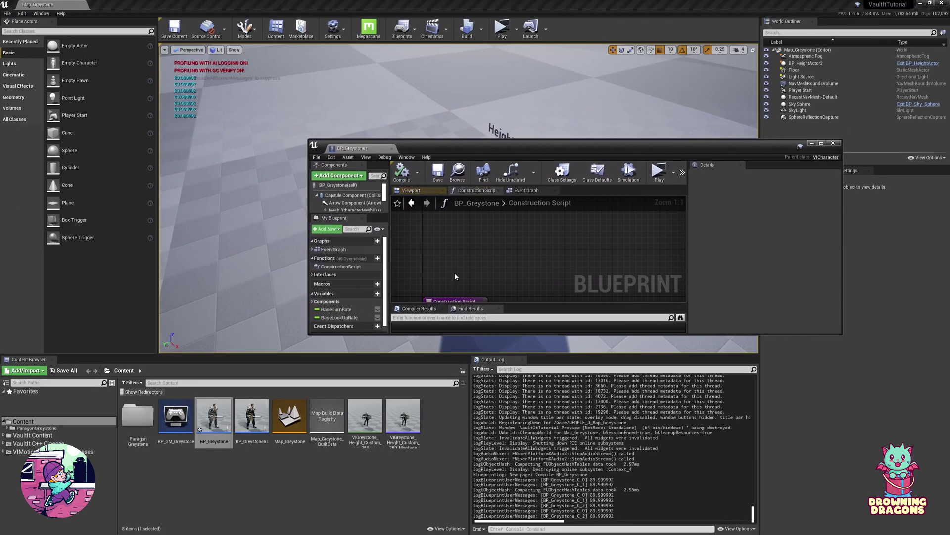
# - Try a Gravity Scale of 0.5 on the Character Movement component to check the printed jump height, and set it back to 1
pyautogui.moveTo(457, 259); pyautogui.dragTo(444, 206, button='right')
pyautogui.scroll(-3, 375, 207)
pyautogui.click(348, 199)
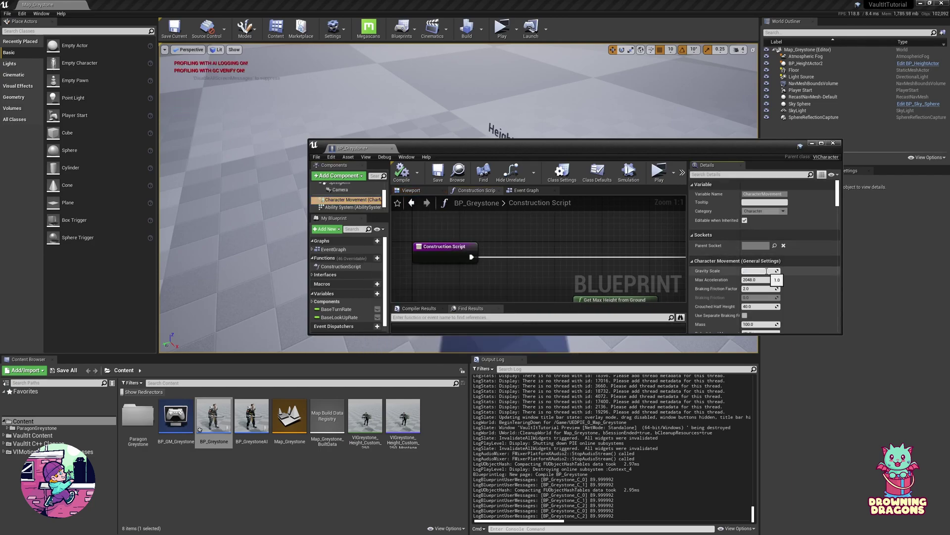
pyautogui.write('0.5')
pyautogui.press('Return')
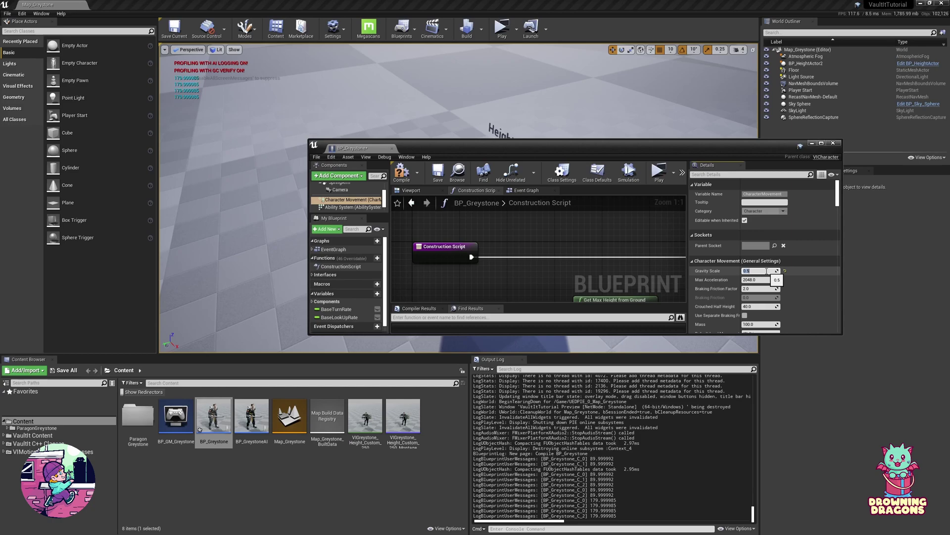
pyautogui.write('1')
pyautogui.press('Return')
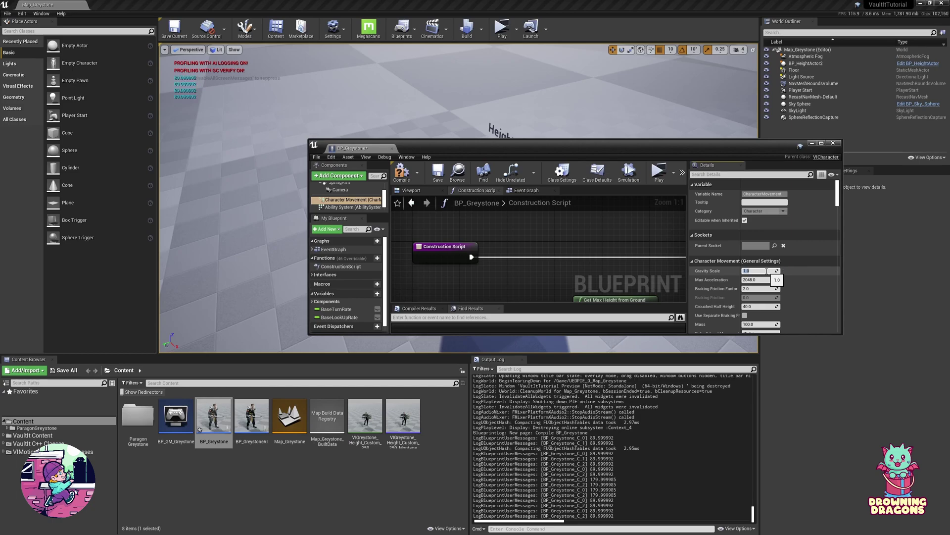
# - Try a Jump Z Velocity of 600 on the Character Movement component, and reset it to its default
pyautogui.scroll(-5, 734, 281)
pyautogui.scroll(-4, 728, 288)
pyautogui.click(778, 288)
pyautogui.write('600')
pyautogui.press('Return')
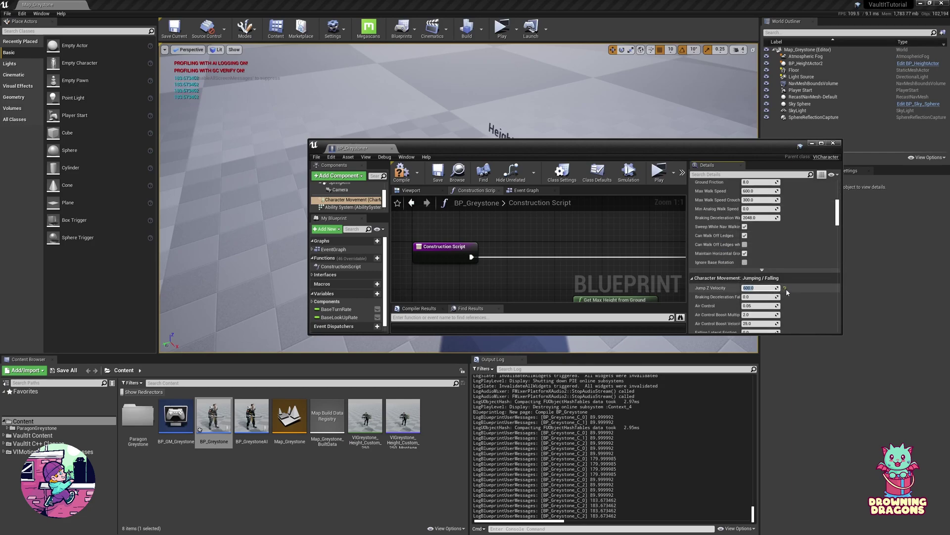
pyautogui.click(785, 288)
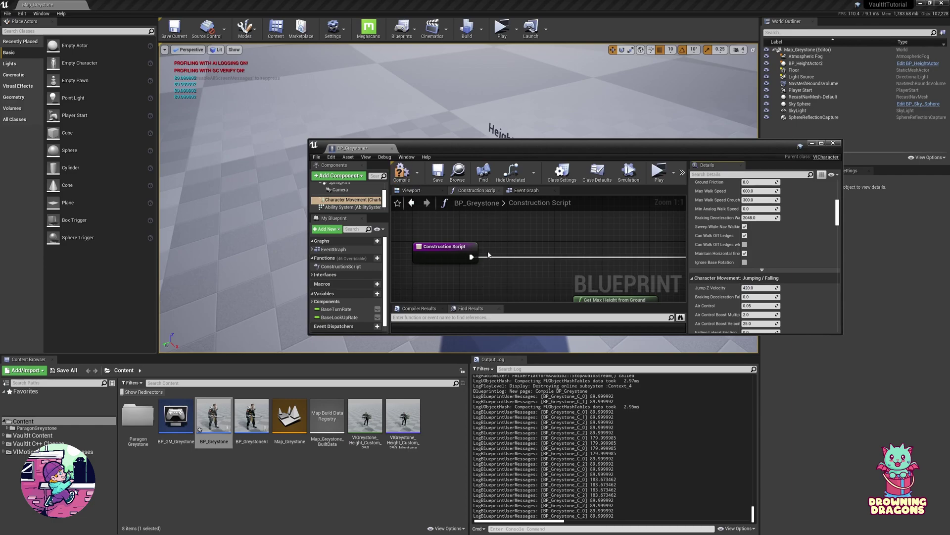
# - Disconnect the Construction Script node from Print String, compile and save BP_Greystone, and close the Blueprint
pyautogui.moveTo(490, 256); pyautogui.dragTo(470, 257)
pyautogui.click(406, 182)
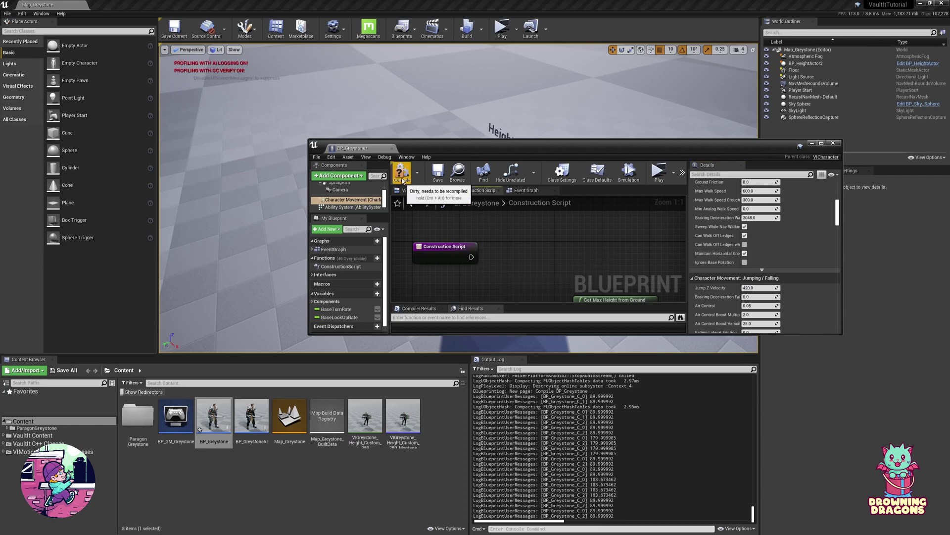
pyautogui.click(438, 172)
pyautogui.middleClick(367, 150)
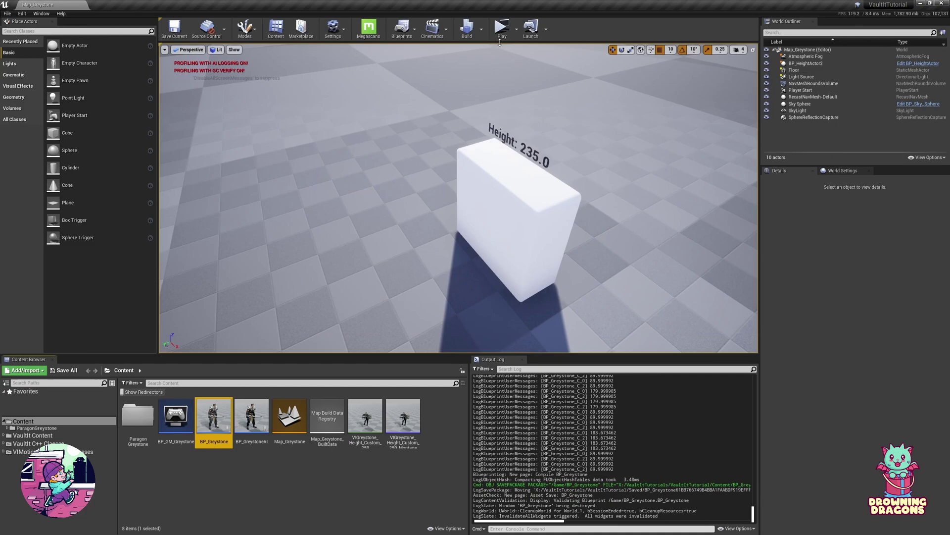
# - Play the level and turn off the on-screen statistics with the "stat none" console command
pyautogui.click(501, 30)
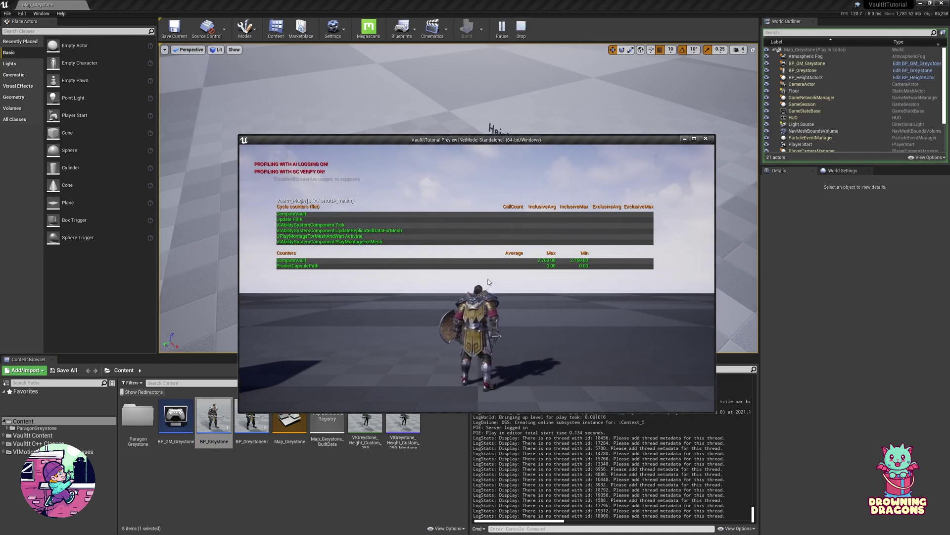
pyautogui.press('`')
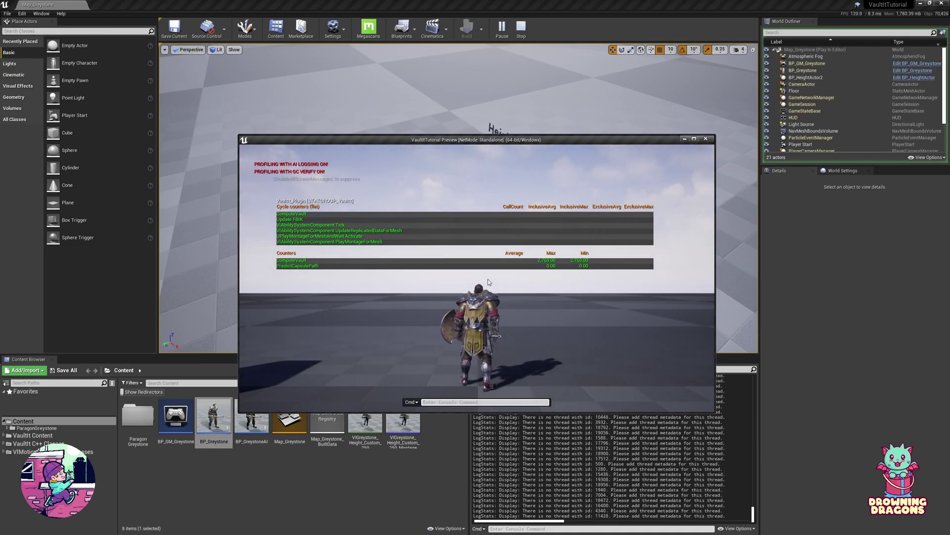
pyautogui.write('stat none')
pyautogui.press('Return')
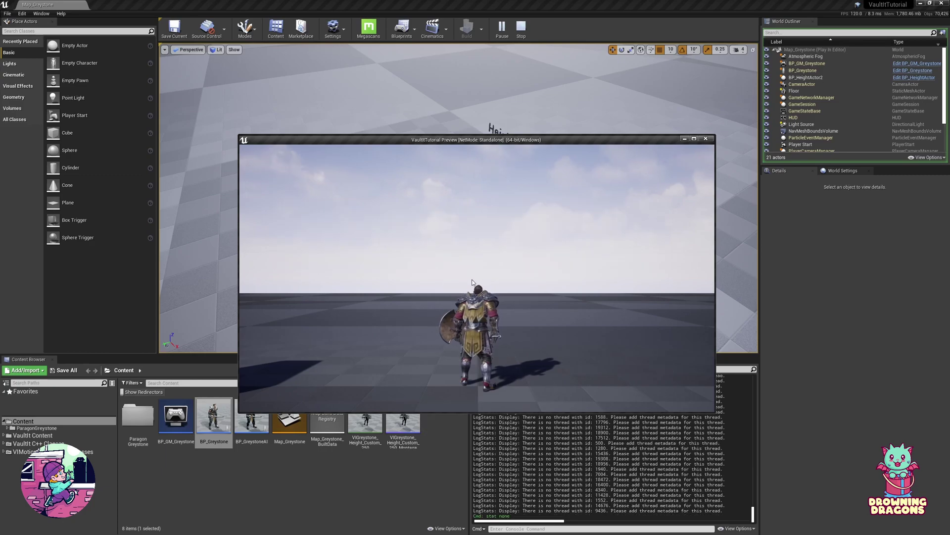
# - Run the character to the 235-high block, vault onto it, move back off, and end the play session
pyautogui.click(462, 281)
pyautogui.press('w')
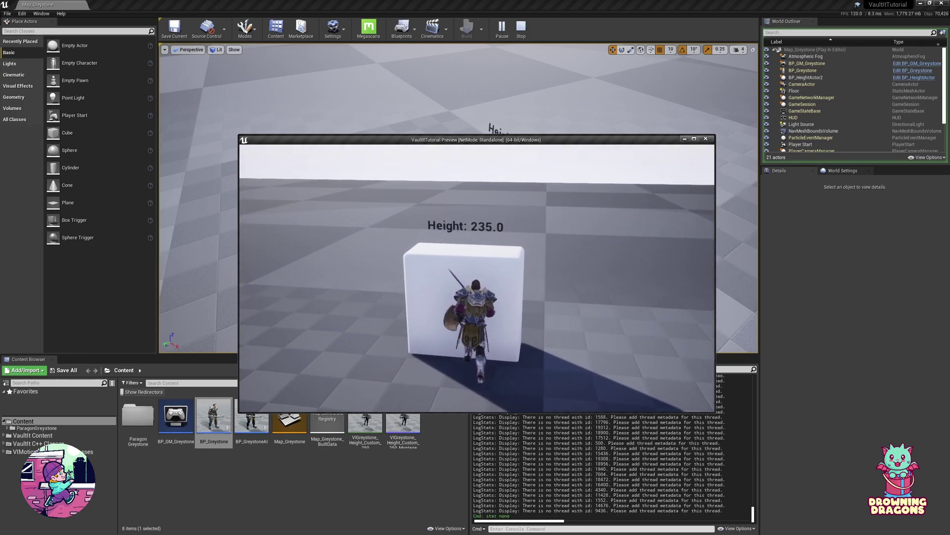
pyautogui.press('space')
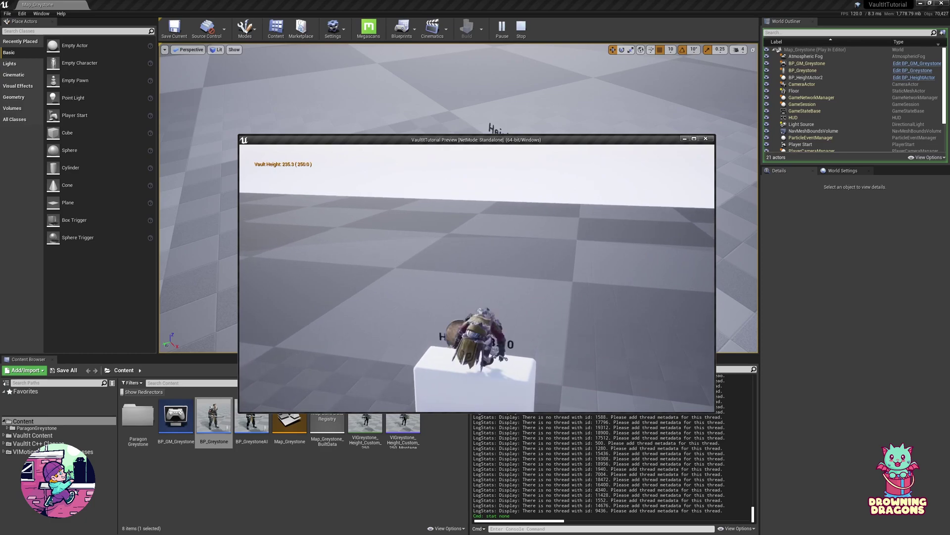
pyautogui.press('a')
pyautogui.press('s')
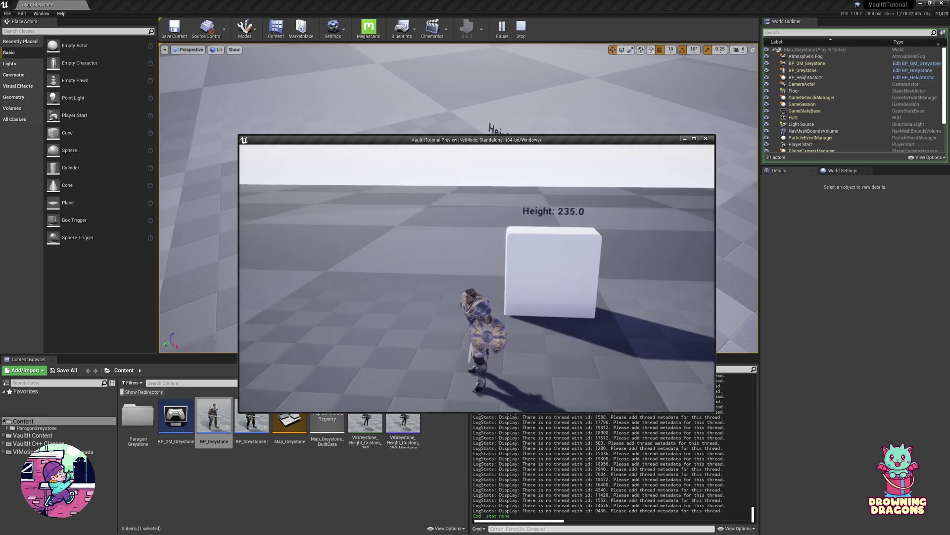
pyautogui.press('Escape')
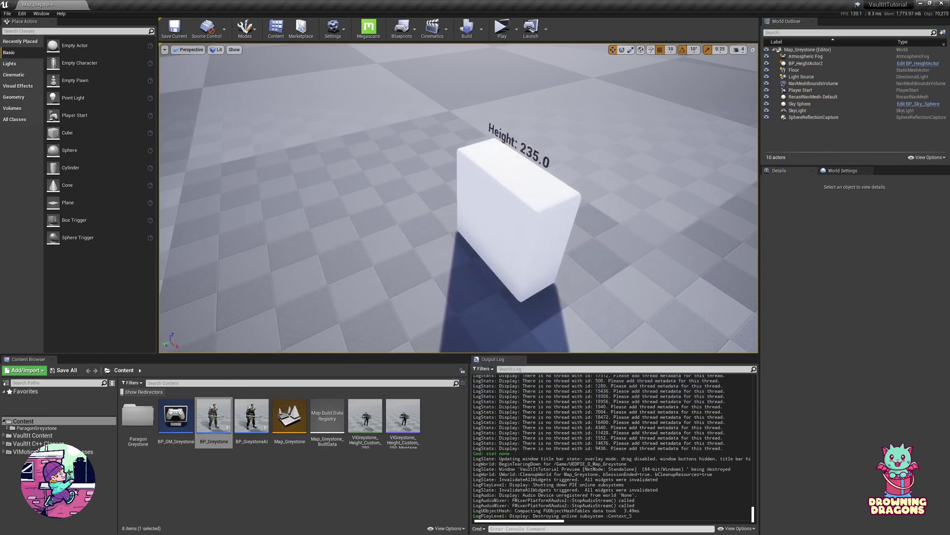
# - Duplicate the white height block beside the original and lower the copy to a height of 95
pyautogui.click(504, 183)
pyautogui.keyDown('alt'); pyautogui.moveTo(503, 182); pyautogui.dragTo(422, 131); pyautogui.keyUp('alt')
pyautogui.press('a')
pyautogui.moveTo(422, 132); pyautogui.dragTo(490, 96, button='right')
pyautogui.press('w')
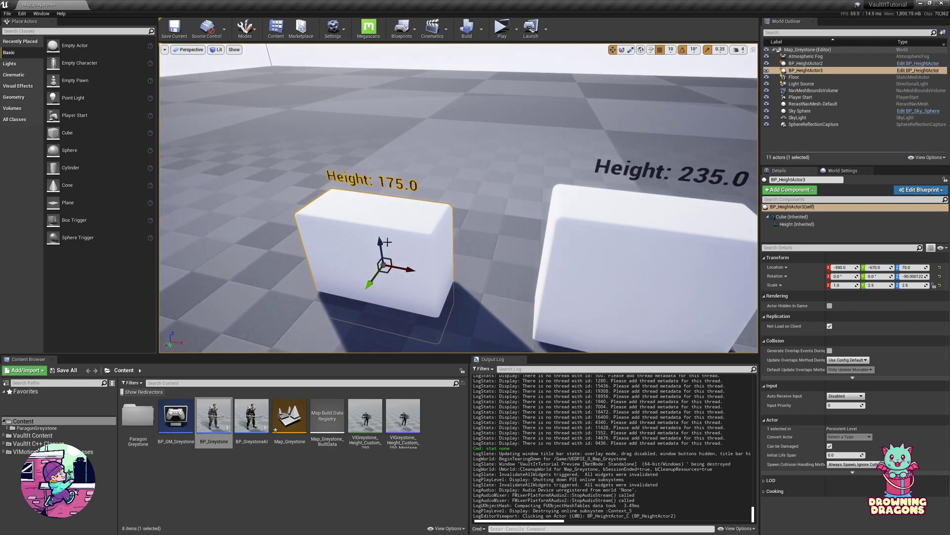
pyautogui.moveTo(380, 248); pyautogui.dragTo(382, 264)
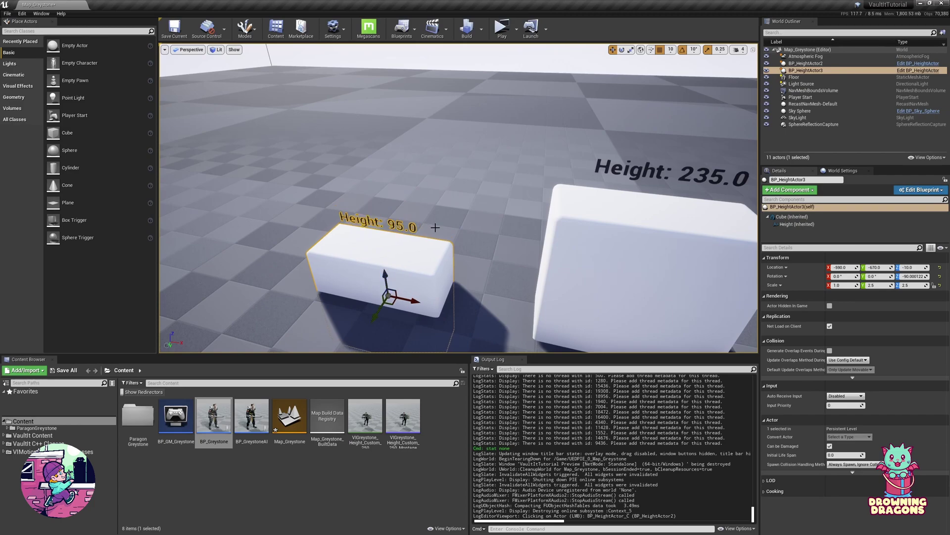
# - Play the level, run the character to the 95-high block, try to vault it, and end the session
pyautogui.click(502, 35)
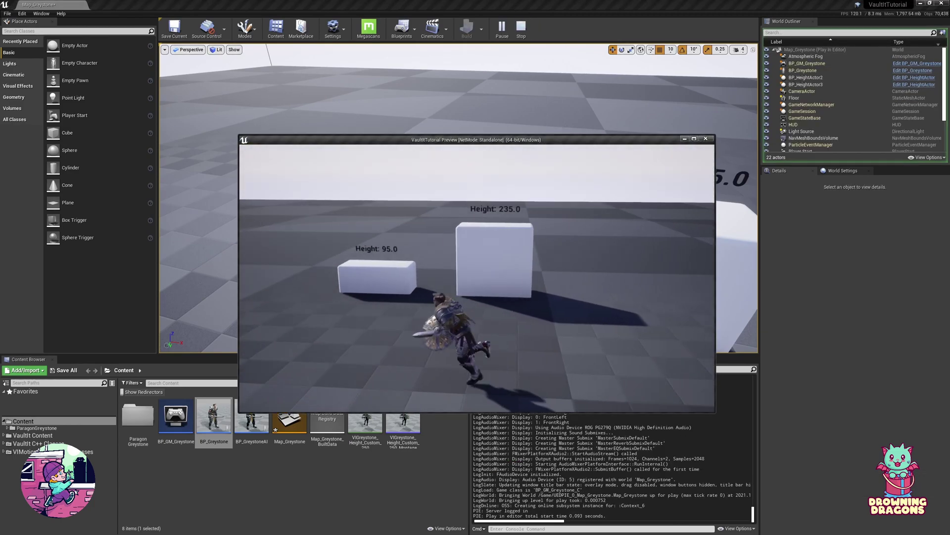
pyautogui.press('w')
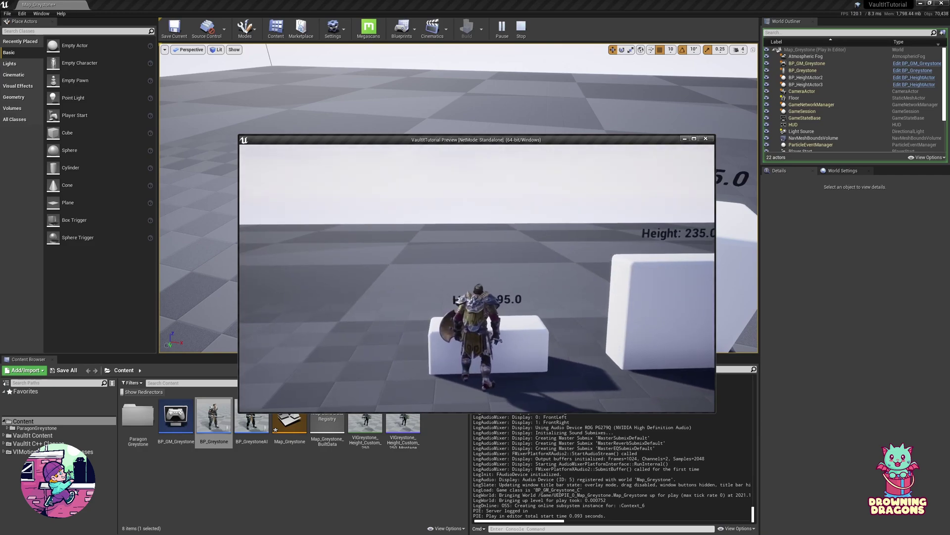
pyautogui.press('space')
pyautogui.press('Escape')
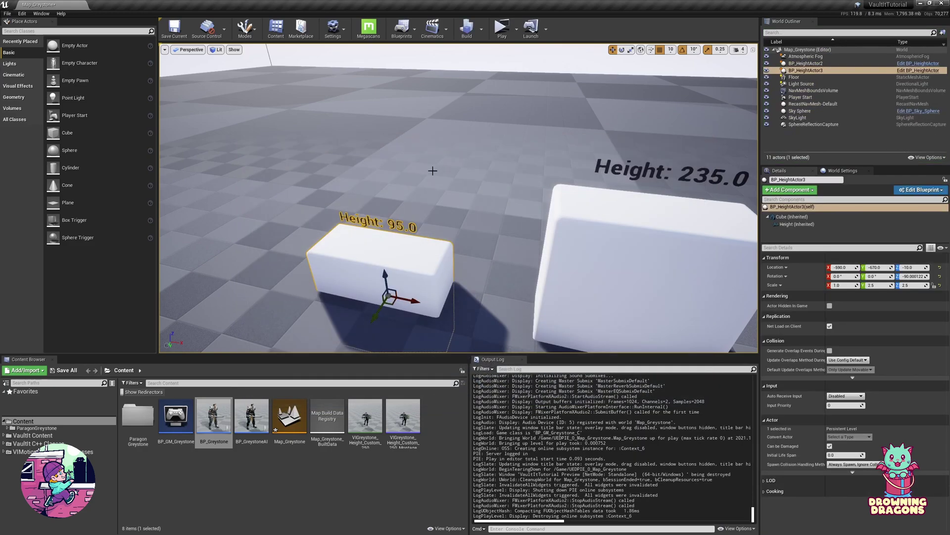
# - Briefly replay the level, end the session, and lower the duplicated block to a height of 85
pyautogui.click(501, 35)
pyautogui.press('w')
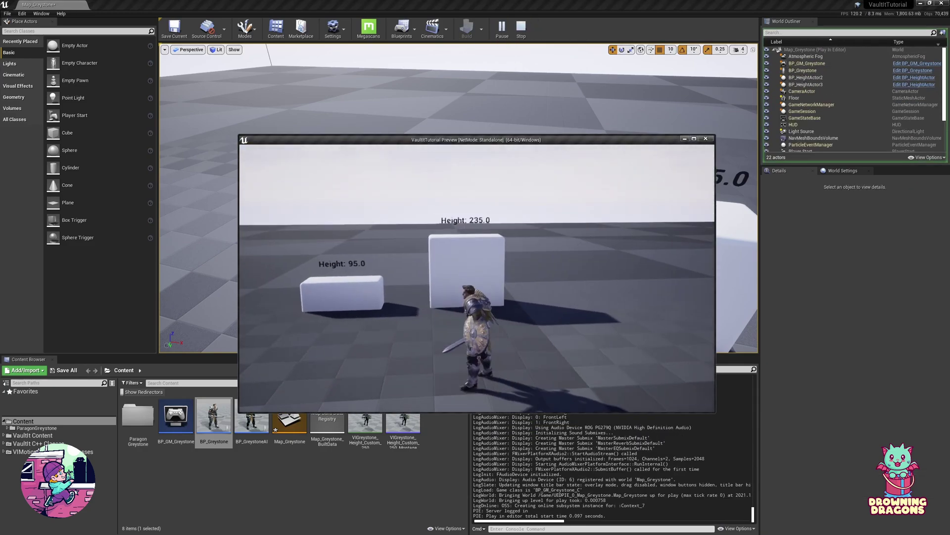
pyautogui.press('Escape')
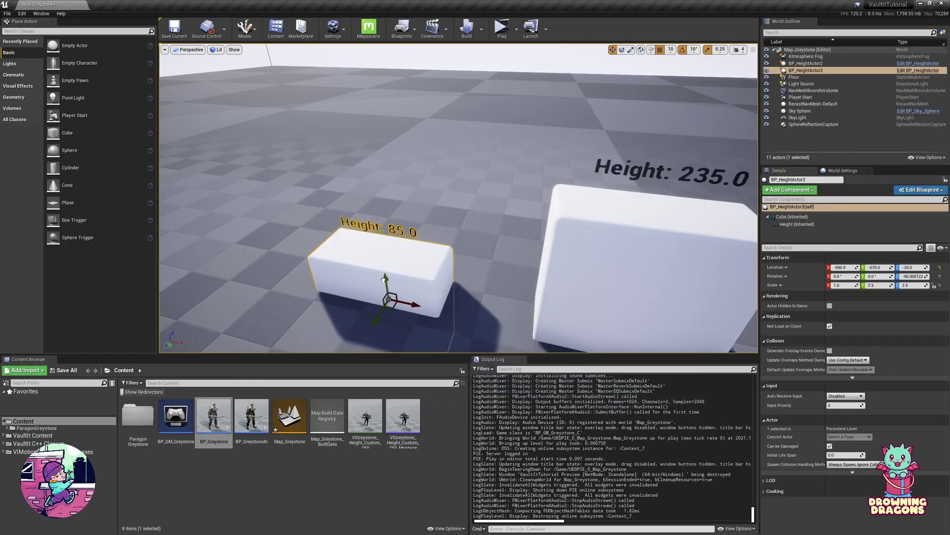
# - Playtest vaulting onto the 235-high block and the 85-high block, and end the play session
pyautogui.click(502, 33)
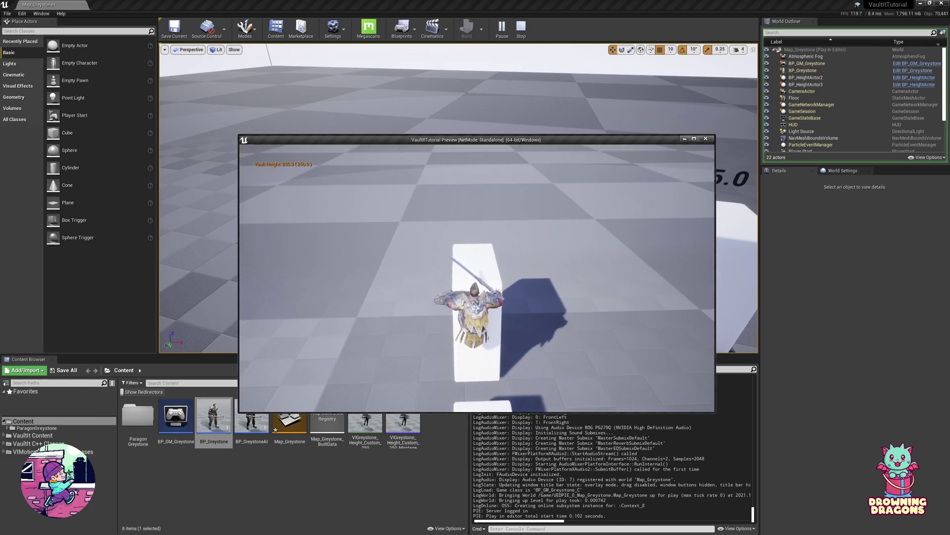
pyautogui.press('w')
pyautogui.press('s')
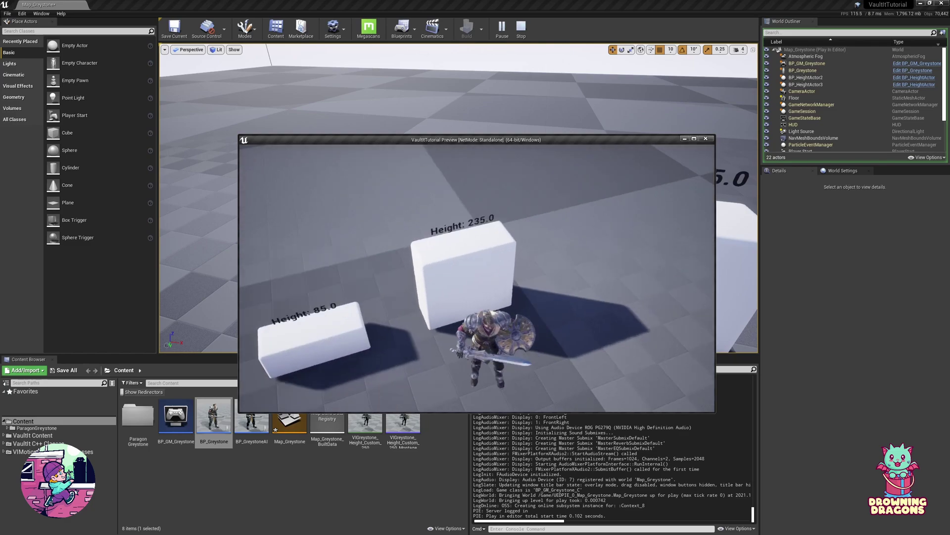
pyautogui.press('w')
pyautogui.press('w')
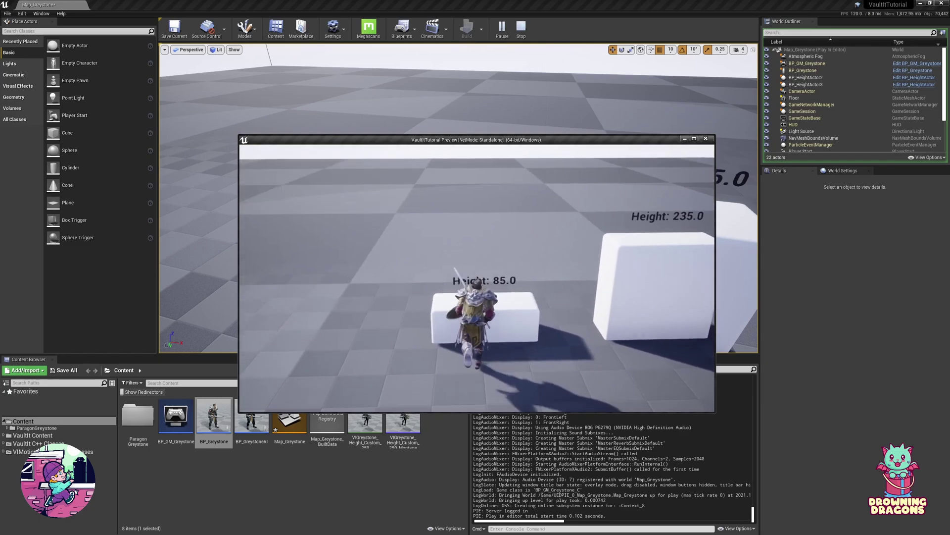
pyautogui.press('space')
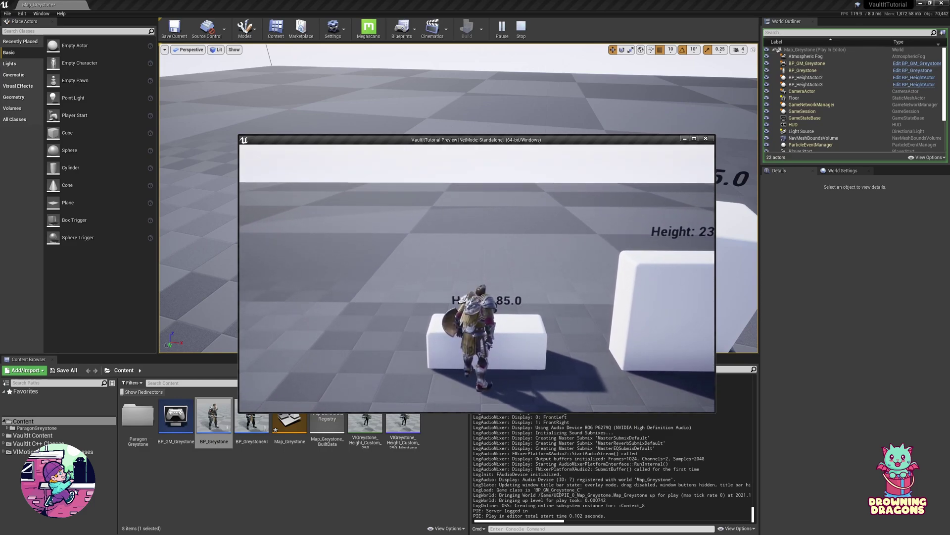
pyautogui.press('space')
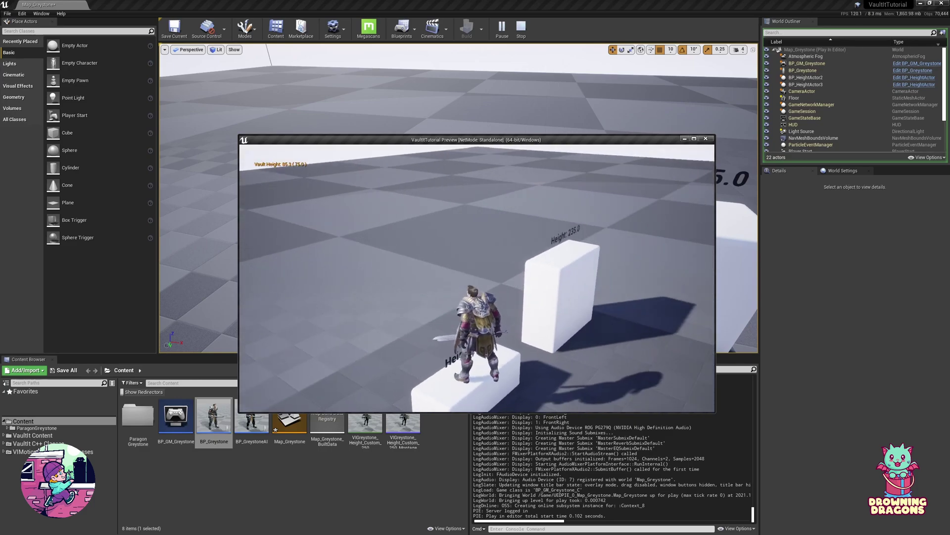
pyautogui.press('Escape')
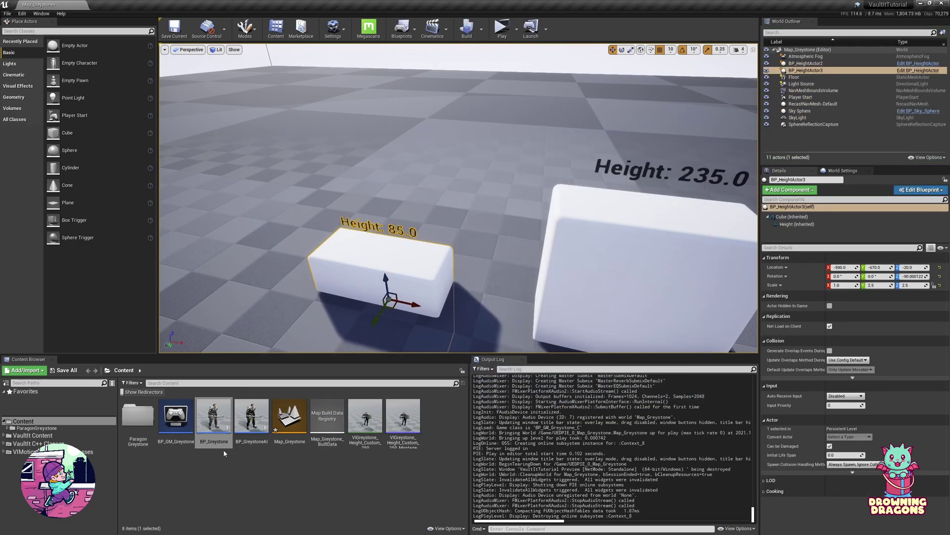
# - Open BP_Greystone and set its Vault Component's Jump Key Priority to Always Vault if Possible
pyautogui.doubleClick(214, 415)
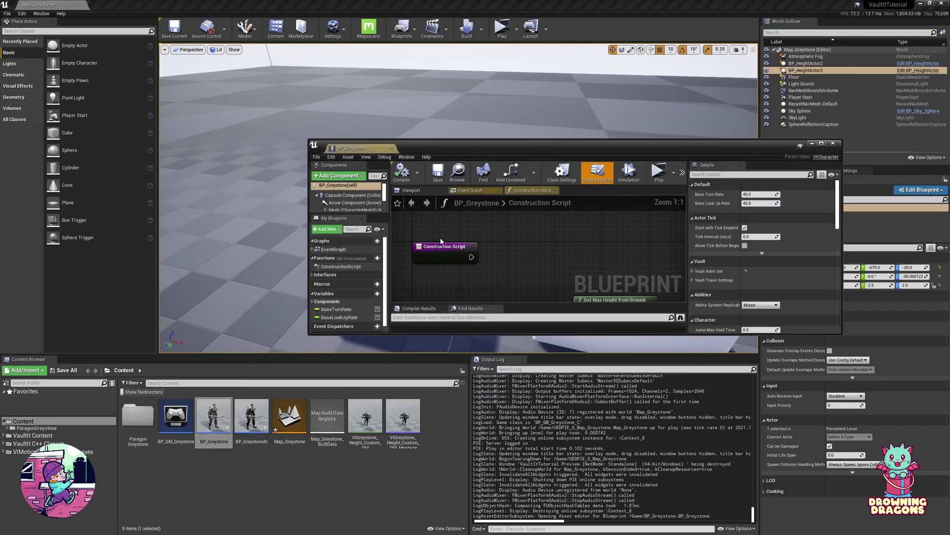
pyautogui.scroll(-2, 355, 207)
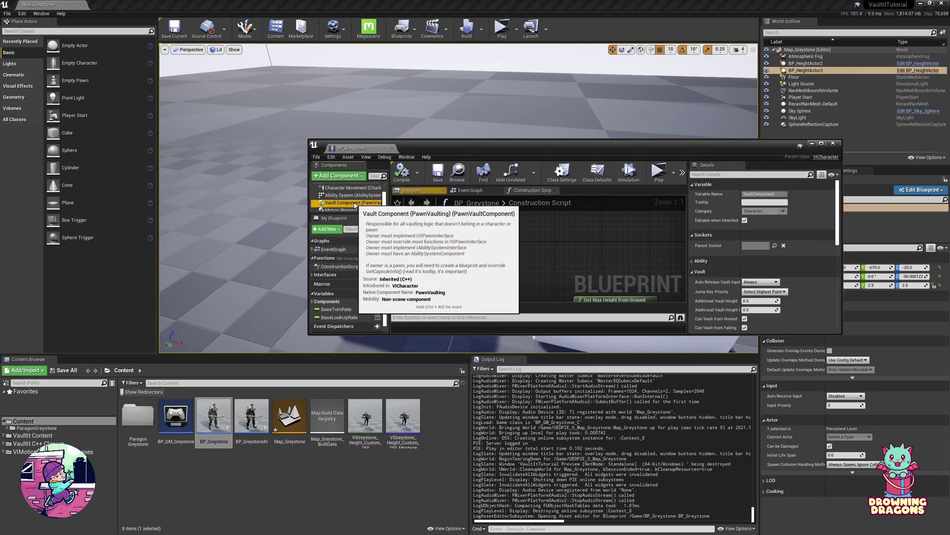
pyautogui.click(353, 203)
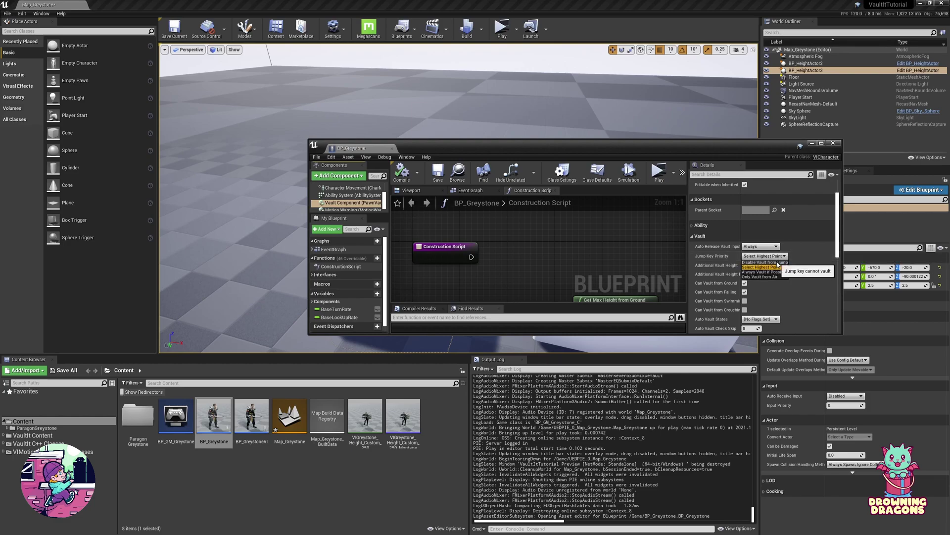
pyautogui.click(777, 263)
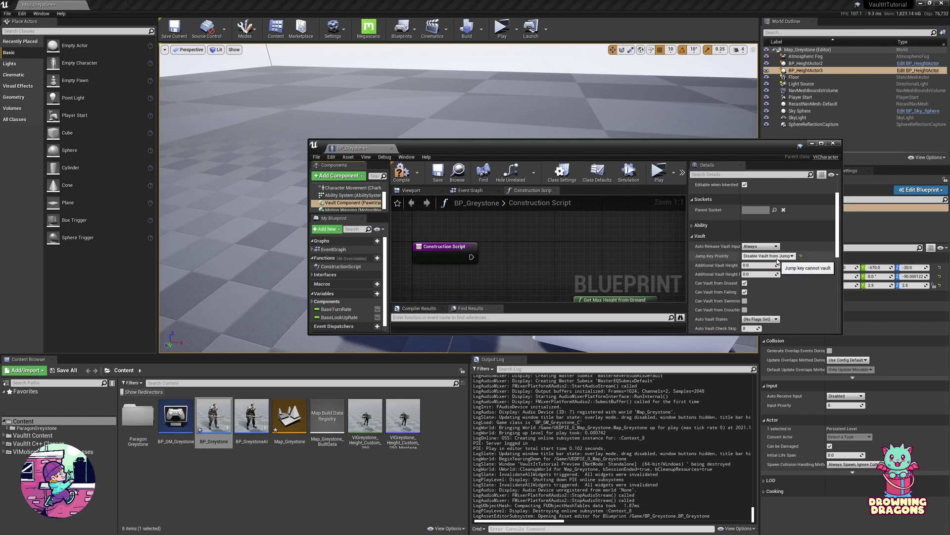
pyautogui.click(777, 262)
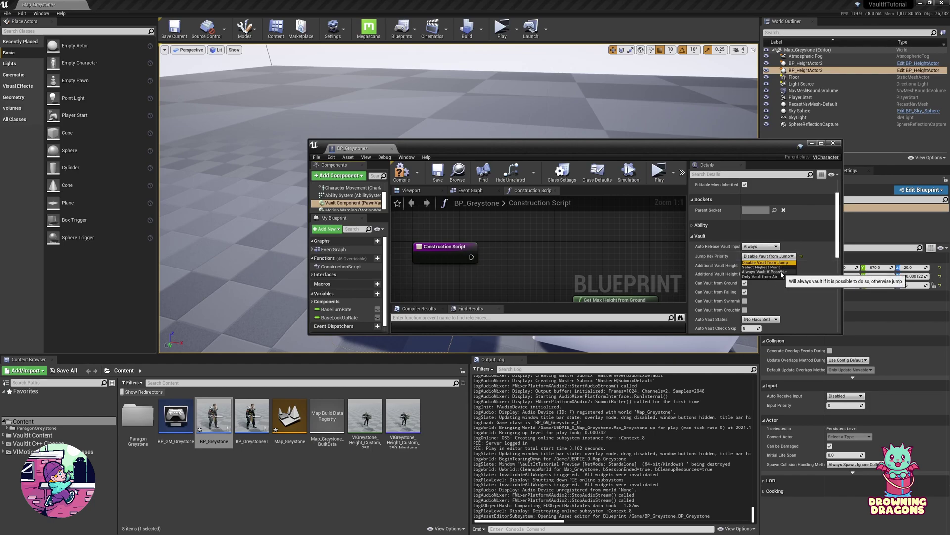
pyautogui.click(782, 272)
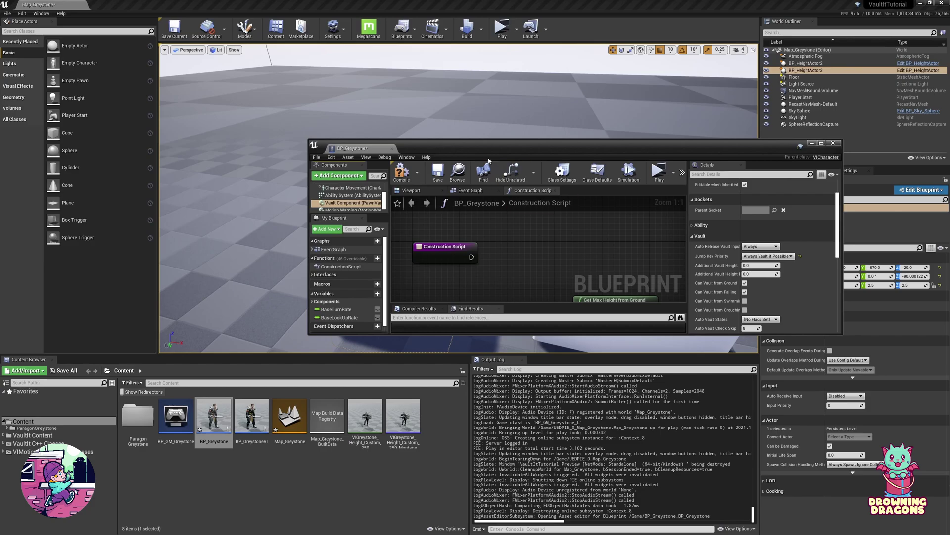
# - Move the blueprint window aside, playtest vaulting onto the 85-high and 235-high blocks, and end the play session
pyautogui.moveTo(450, 155); pyautogui.dragTo(417, 501)
pyautogui.click(502, 27)
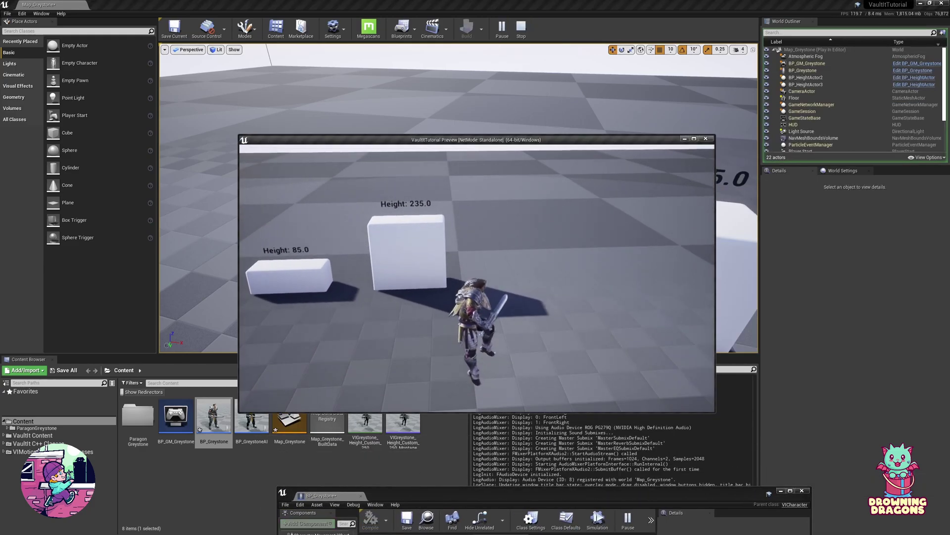
pyautogui.press('a')
pyautogui.press('space')
pyautogui.press('w')
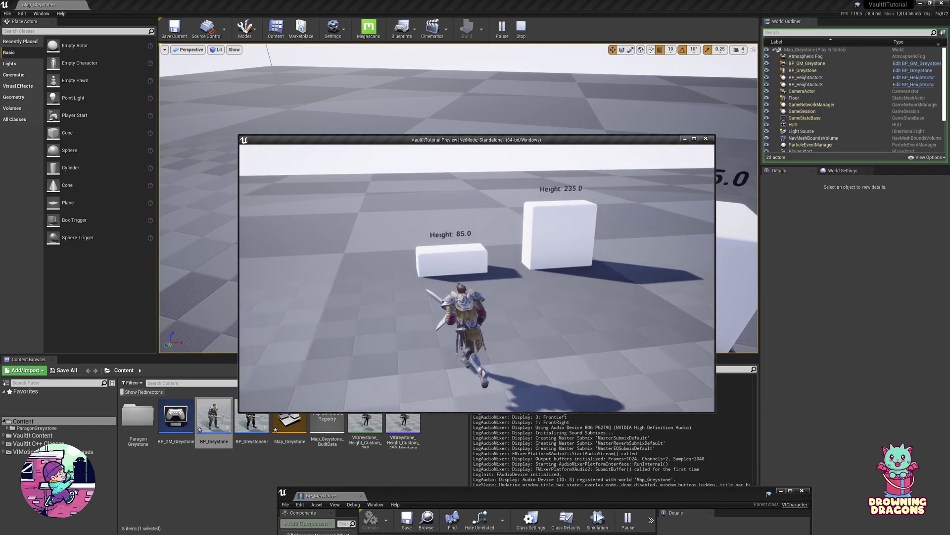
pyautogui.press('space')
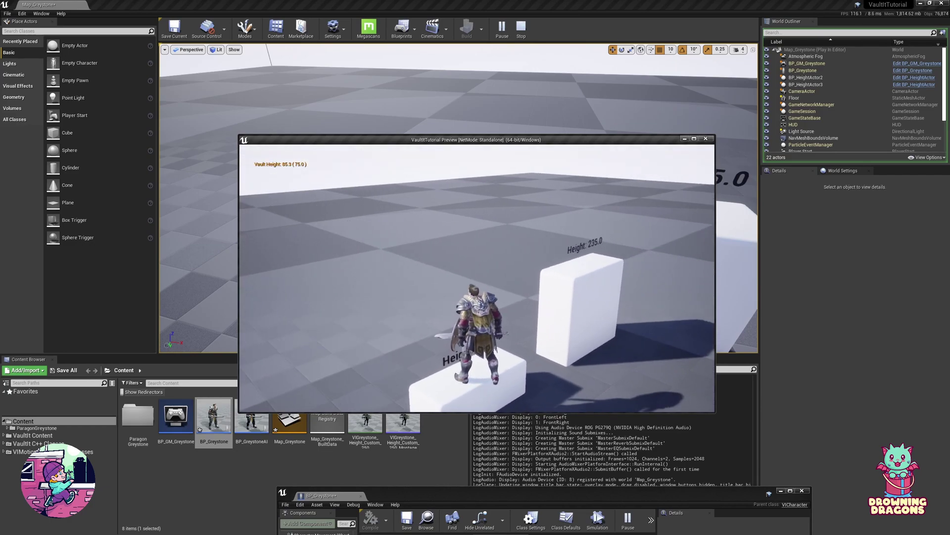
pyautogui.press('d')
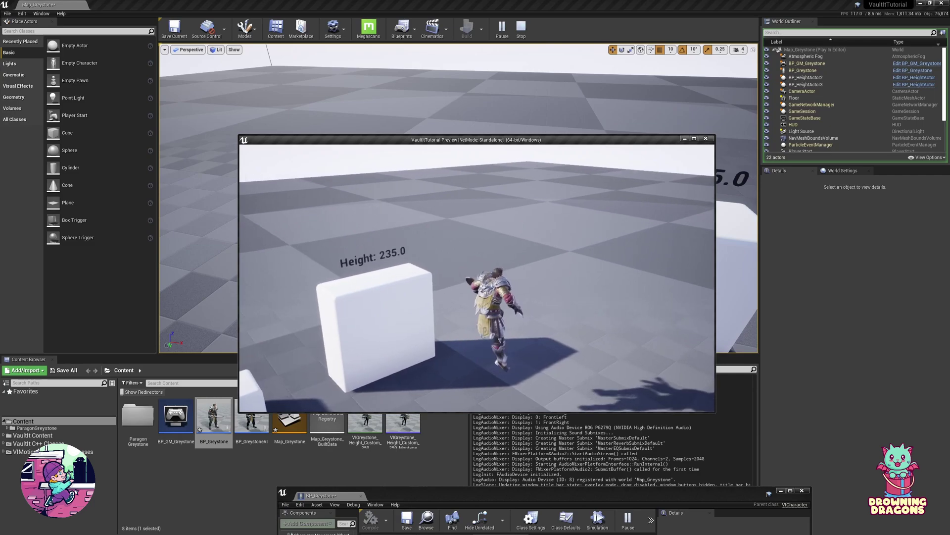
pyautogui.press('space')
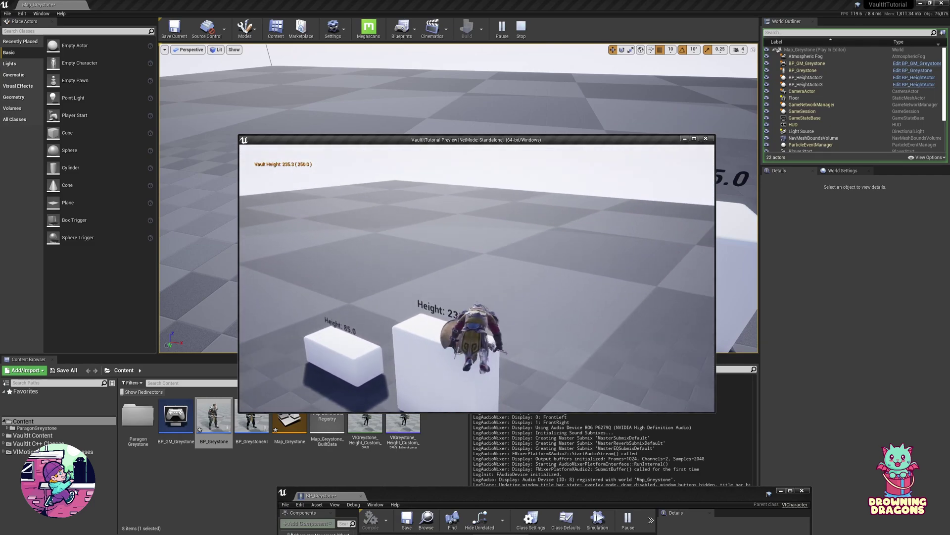
pyautogui.press('w')
pyautogui.press('space')
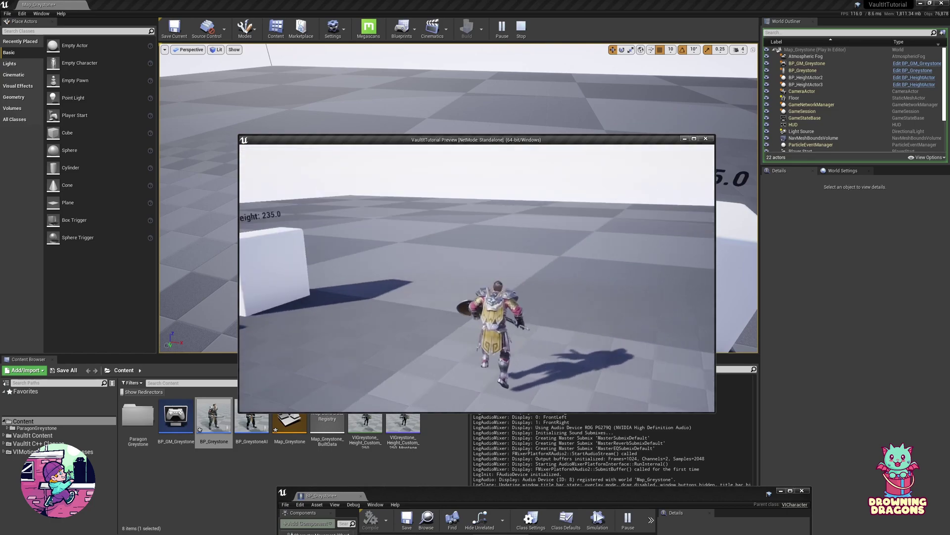
pyautogui.press('Escape')
# - Bring the BP_Greystone blueprint back into view and set Jump Key Priority to Only Vault from Air
pyautogui.click(382, 282)
pyautogui.moveTo(499, 493); pyautogui.dragTo(405, 174)
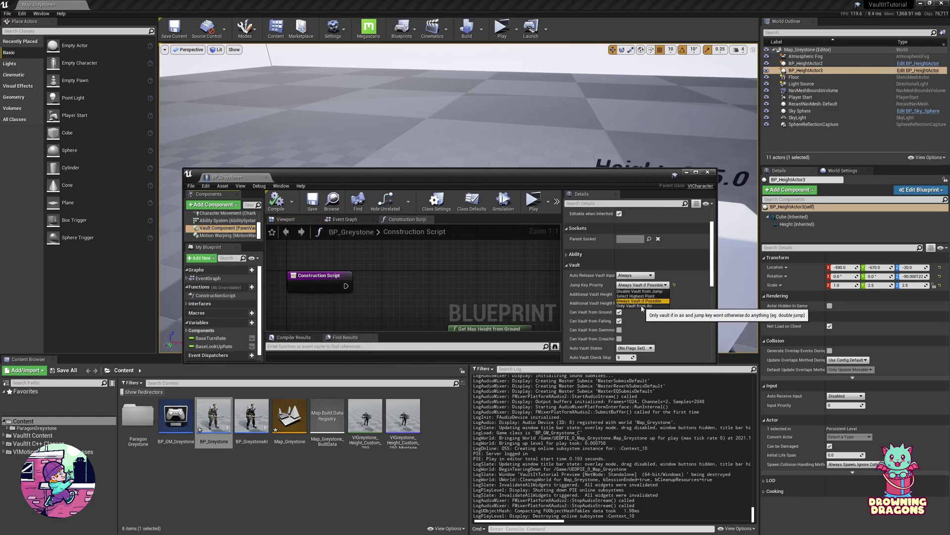
pyautogui.click(639, 306)
# - Playtest repeated jumps and mid-air vaults at the 235-high block with the blueprint window moved aside, and end the session
pyautogui.moveTo(517, 185); pyautogui.dragTo(593, 532)
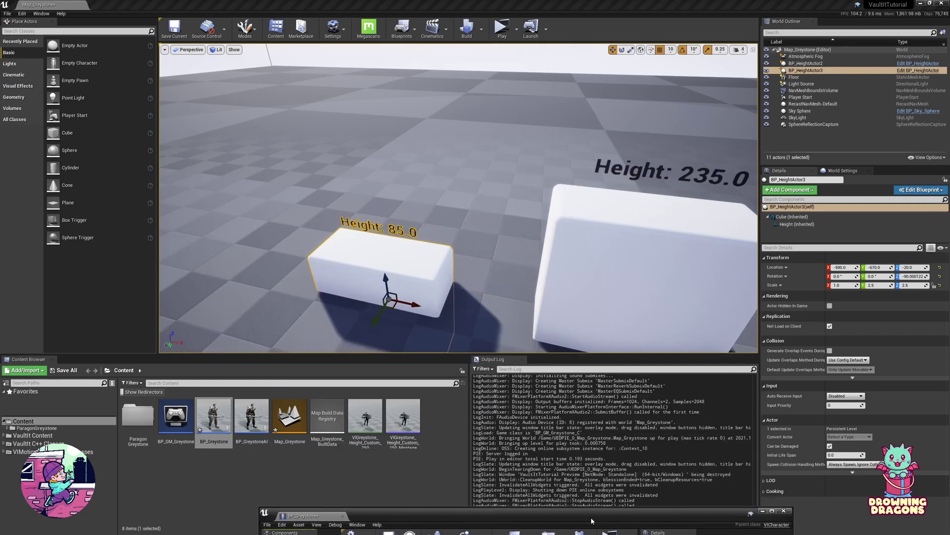
pyautogui.click(501, 28)
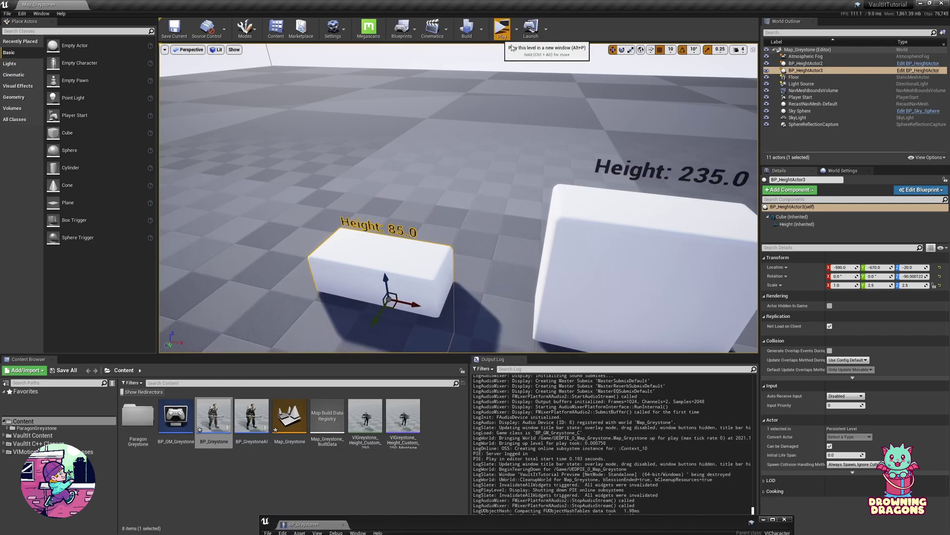
pyautogui.press('w')
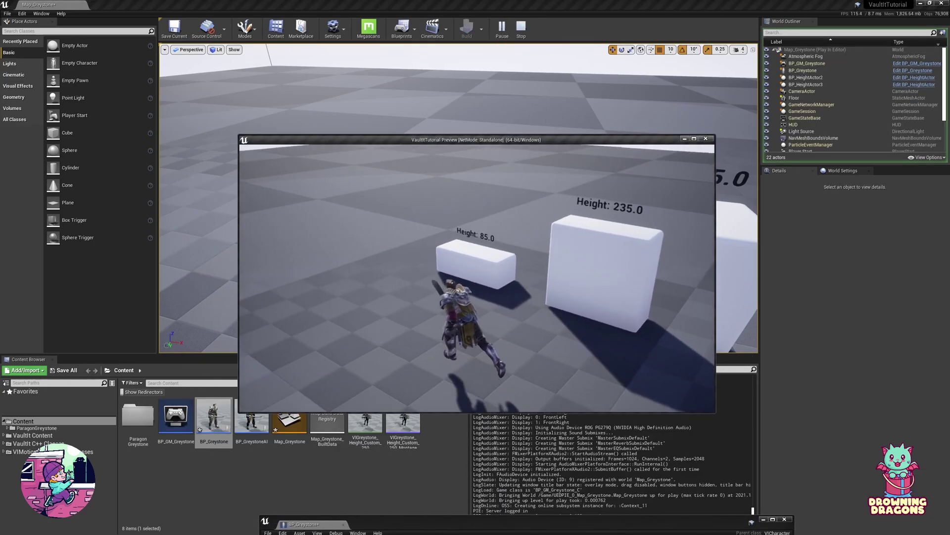
pyautogui.press('space')
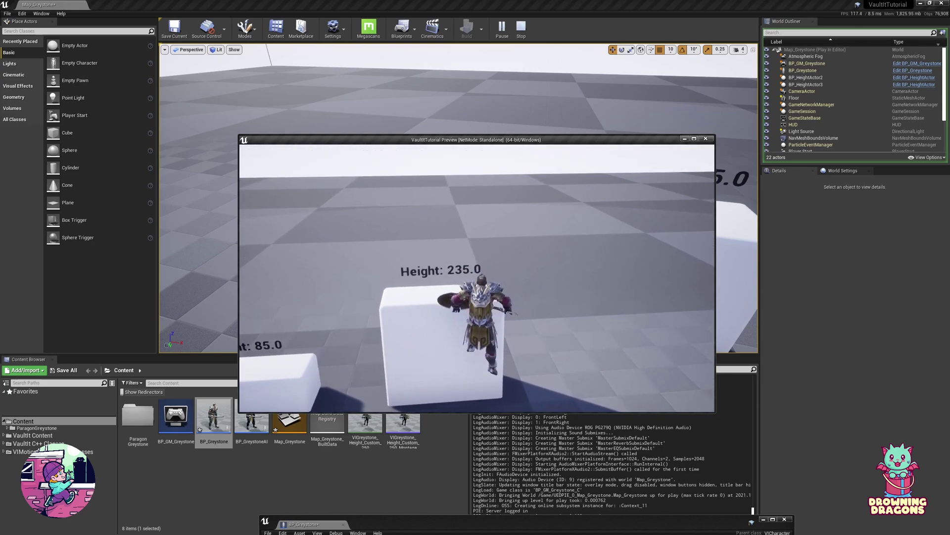
pyautogui.press('s')
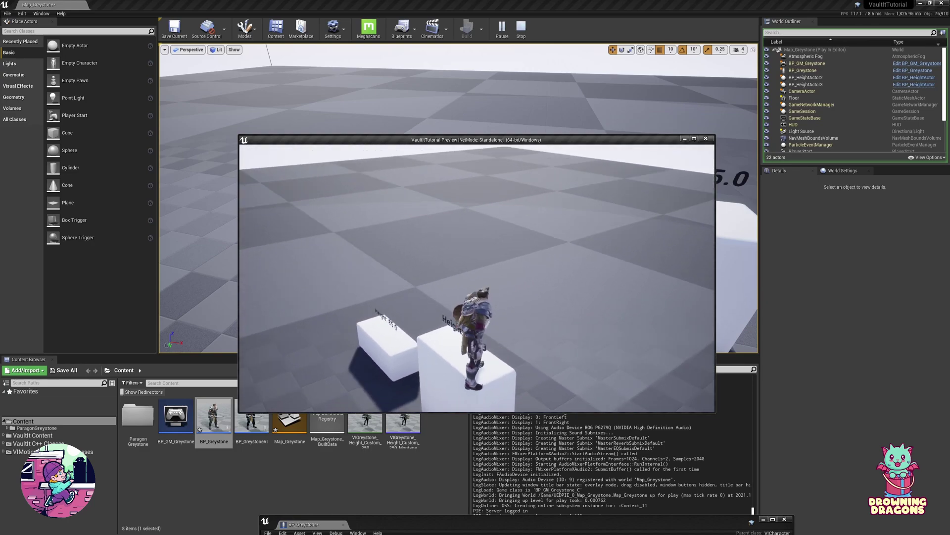
pyautogui.press('w')
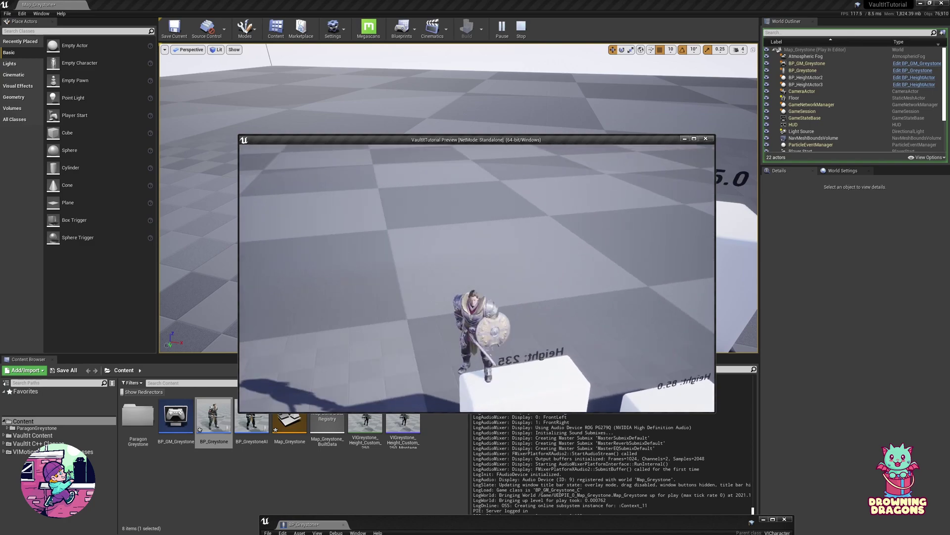
pyautogui.press('w')
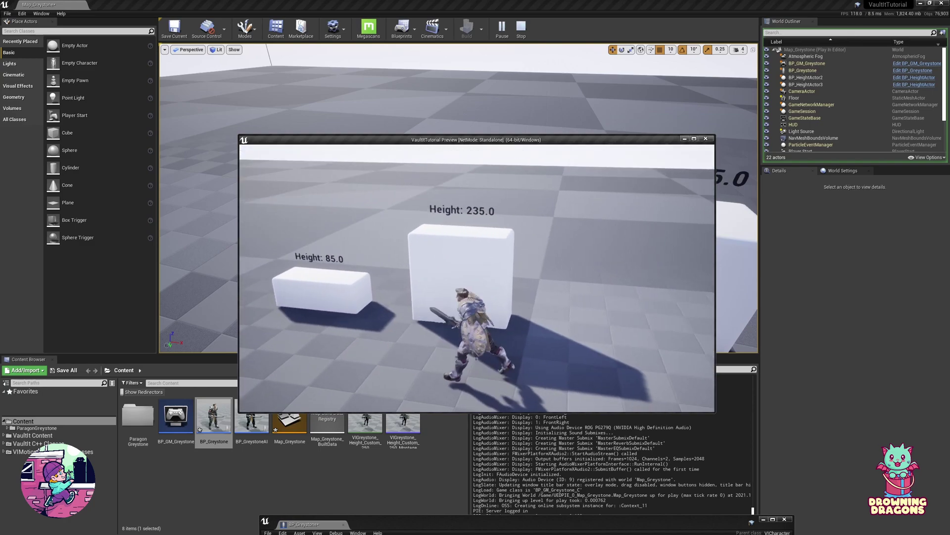
pyautogui.press('space')
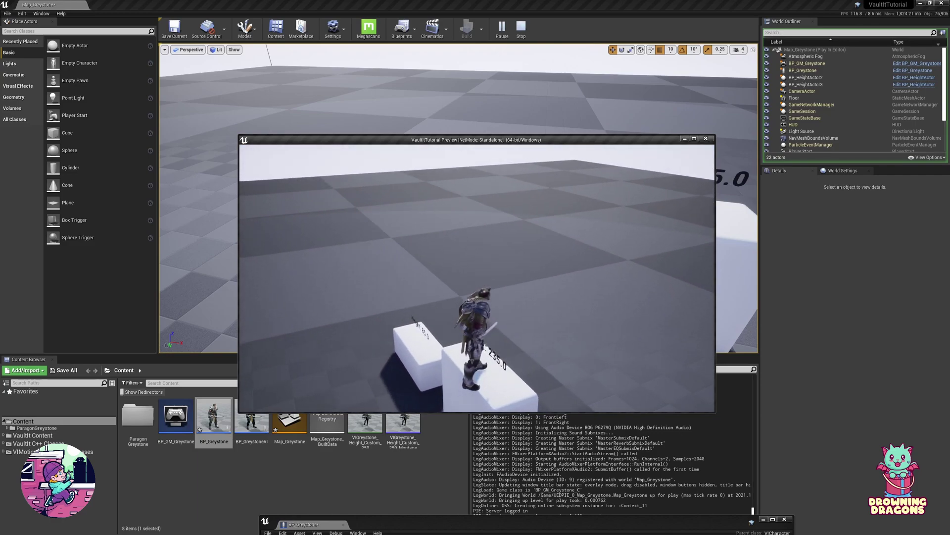
pyautogui.press('a')
pyautogui.press('w')
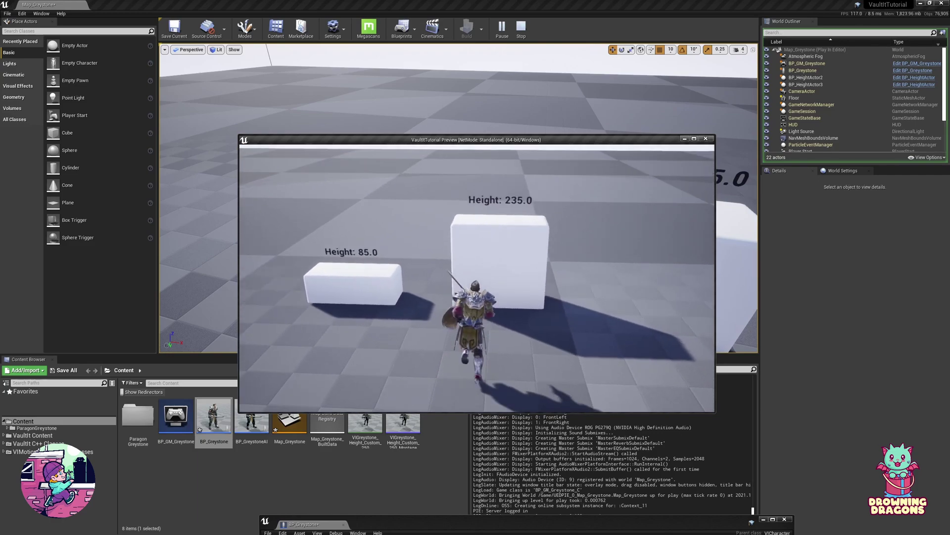
pyautogui.press('space')
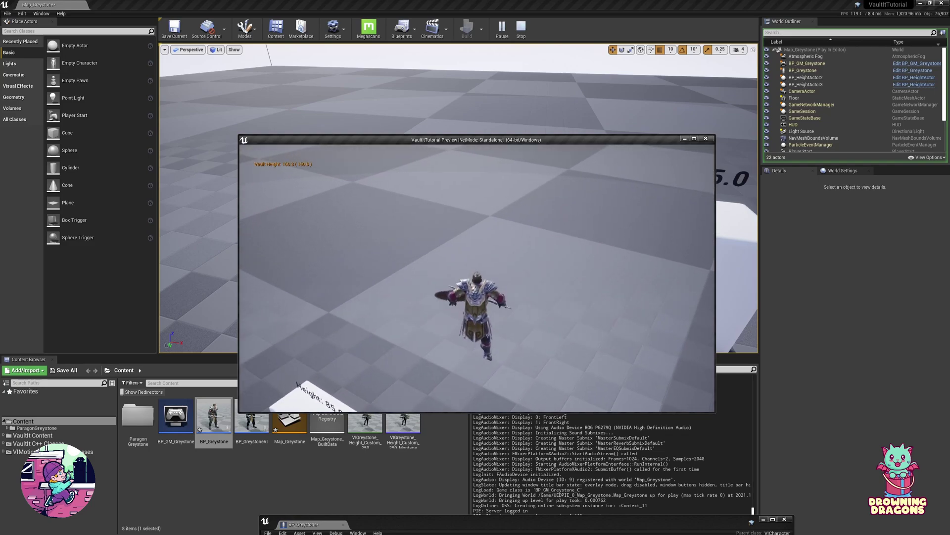
pyautogui.press('Escape')
# - Select BP_Greystone's Vault Component, widen the property name column in its details, and increase Additional Vault Height
pyautogui.moveTo(493, 525); pyautogui.dragTo(451, 186)
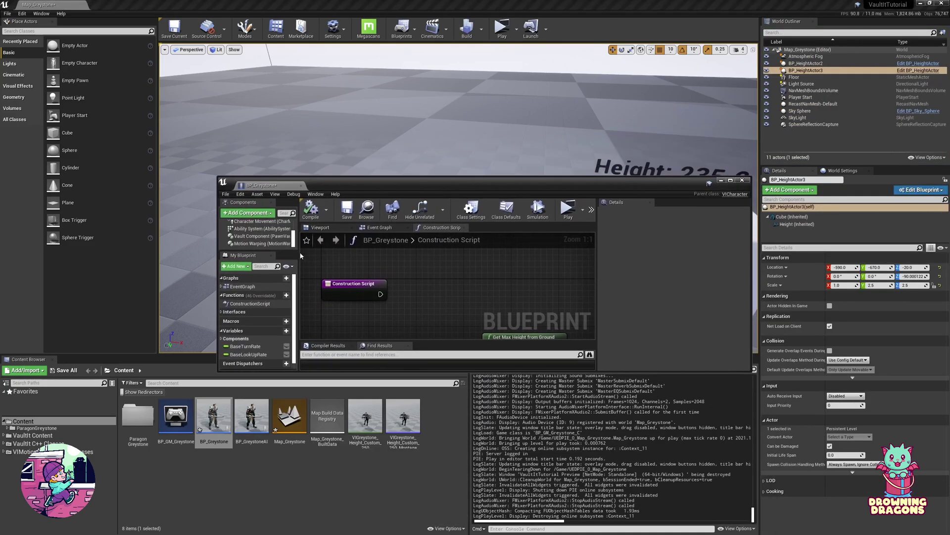
pyautogui.click(260, 237)
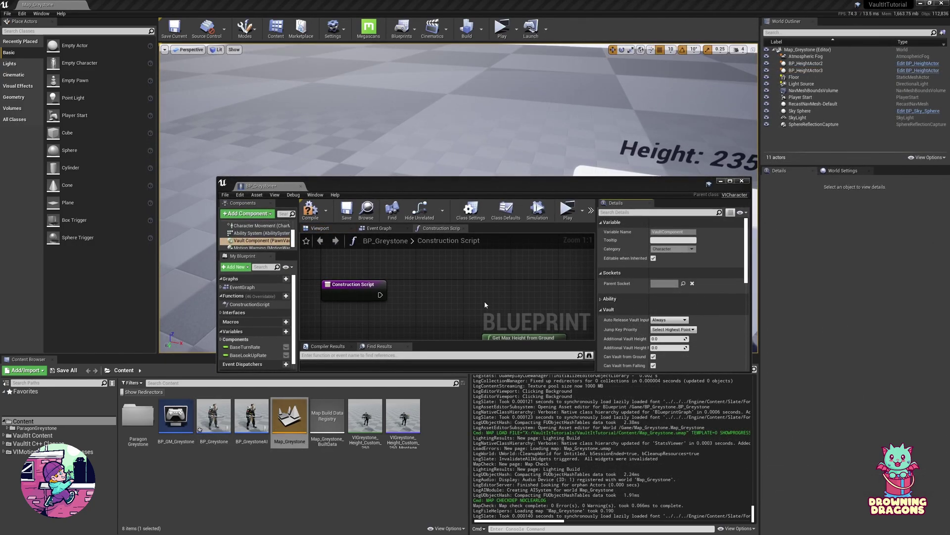
pyautogui.moveTo(649, 333); pyautogui.dragTo(673, 335)
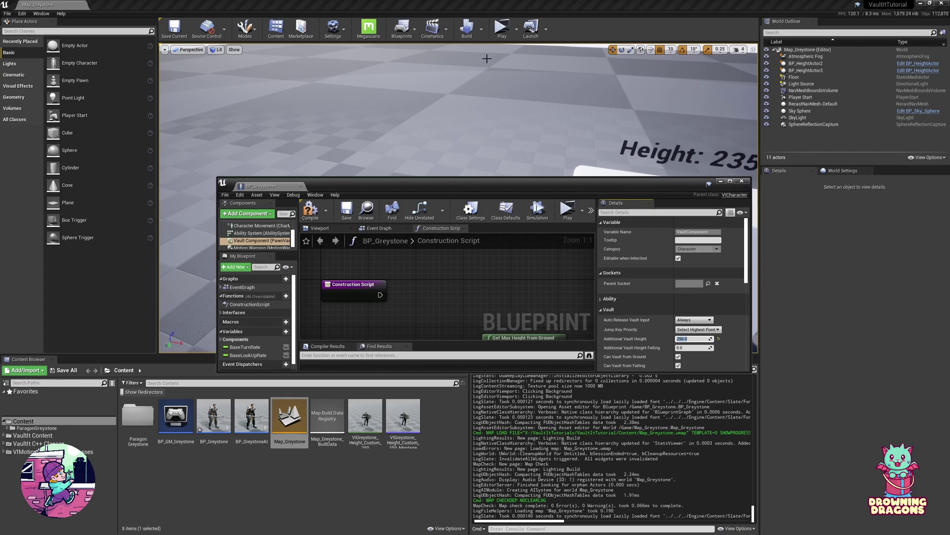
# - Playtest vaulting onto the 235-high block with the increased Additional Vault Height, and end the play session
pyautogui.click(502, 28)
pyautogui.press('w')
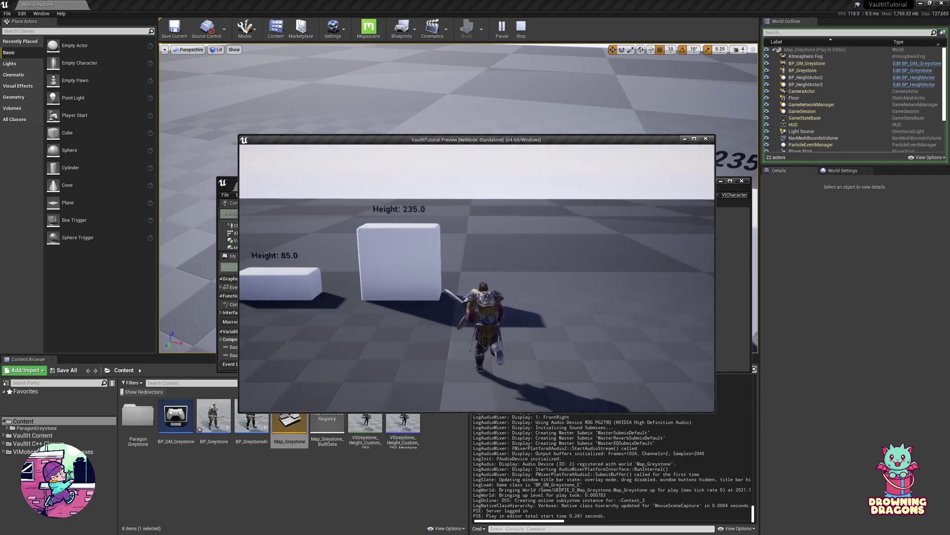
pyautogui.press('space')
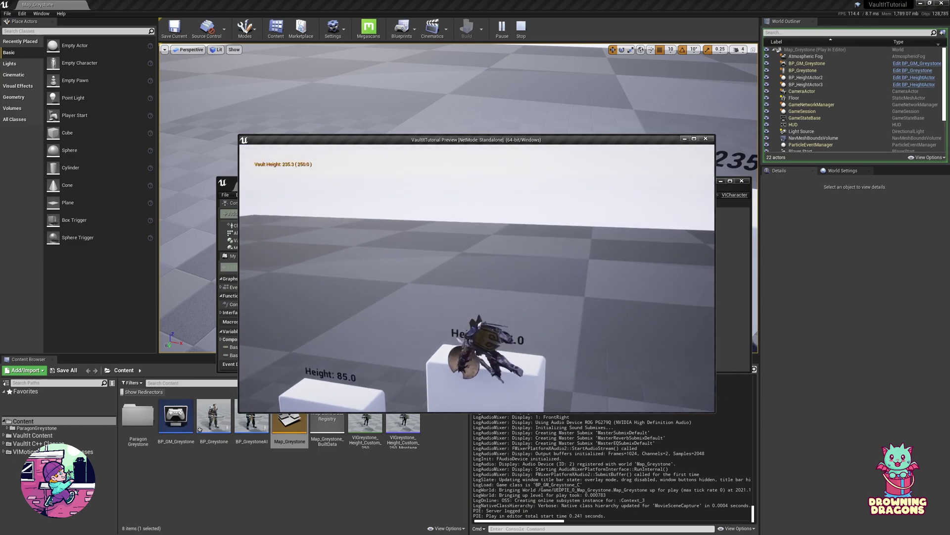
pyautogui.press('w')
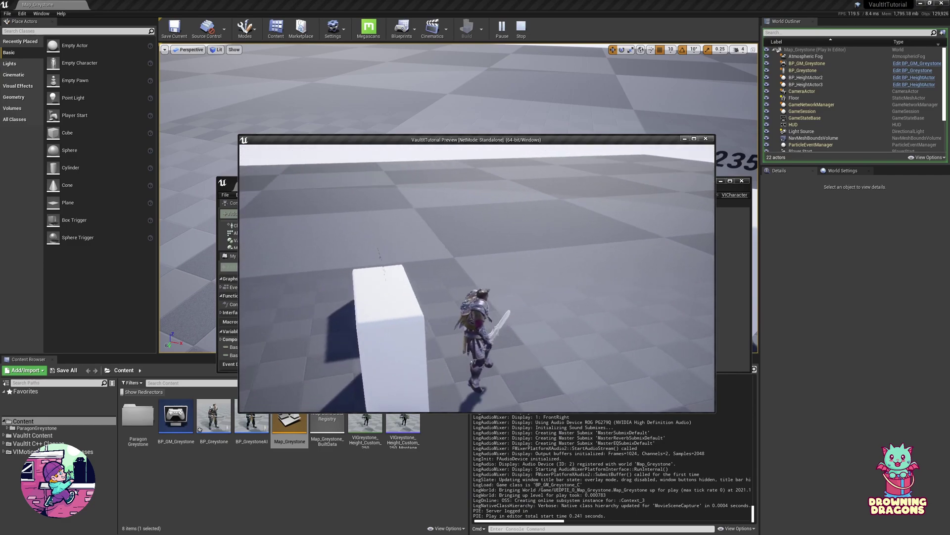
pyautogui.press('Escape')
# - Reselect the Vault Component to check Additional Vault Height, replay the level to vault the 235-high block again, and end the session
pyautogui.click(268, 241)
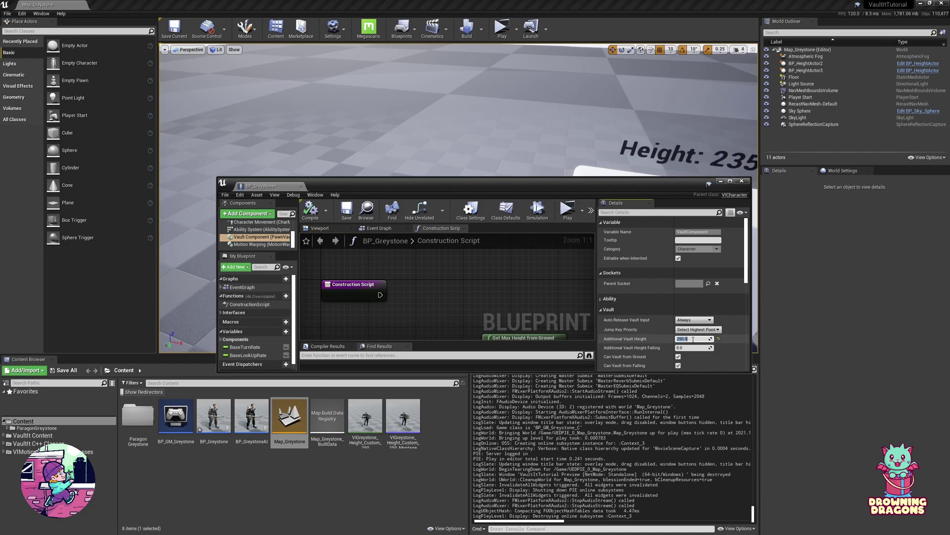
pyautogui.hotkey('alt', 'p')
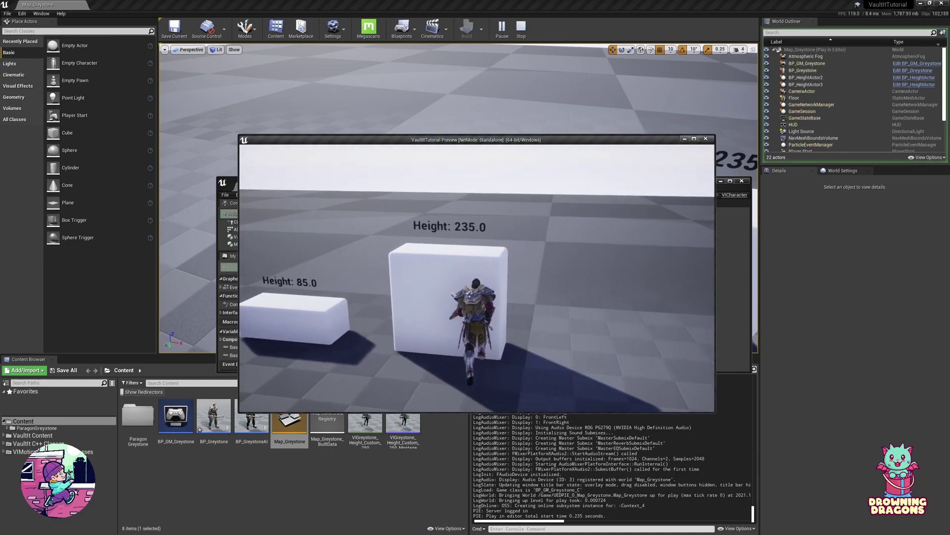
pyautogui.press('space')
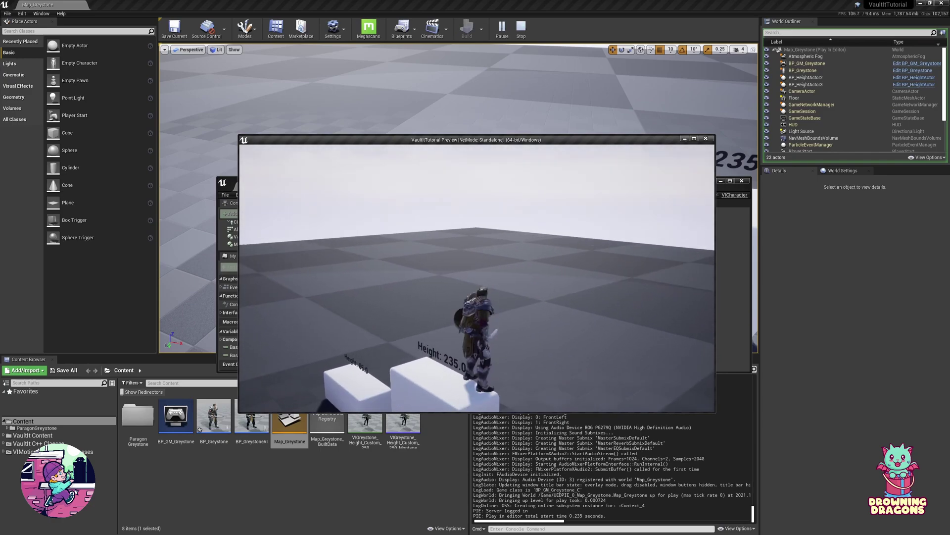
pyautogui.press('Escape')
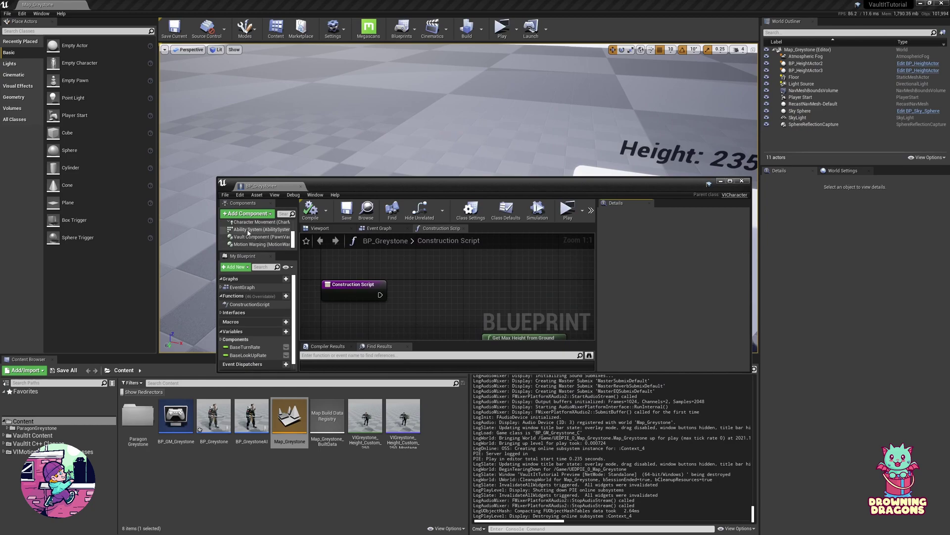
# - Return to the Vault Component's settings and reset Additional Vault Height to 0.0
pyautogui.click(257, 244)
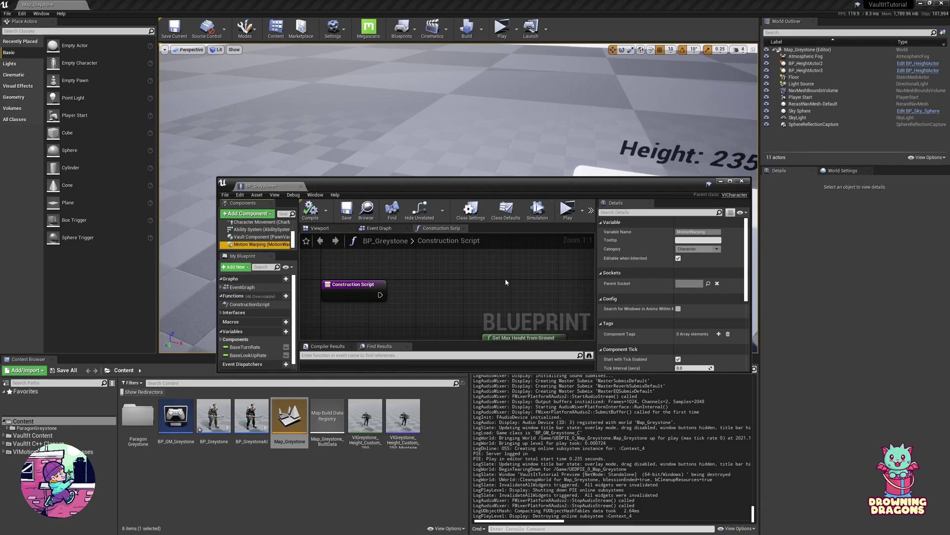
pyautogui.click(258, 238)
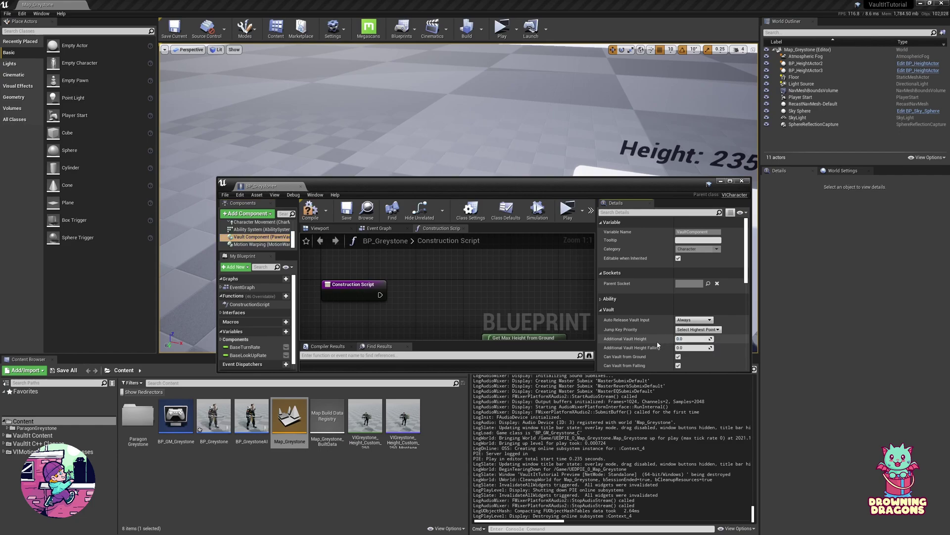
# - Check the Additional Vault Height Falling and Can Vault descriptions, and disable Can Vault from Ground on the Vault Component
pyautogui.moveTo(642, 351)
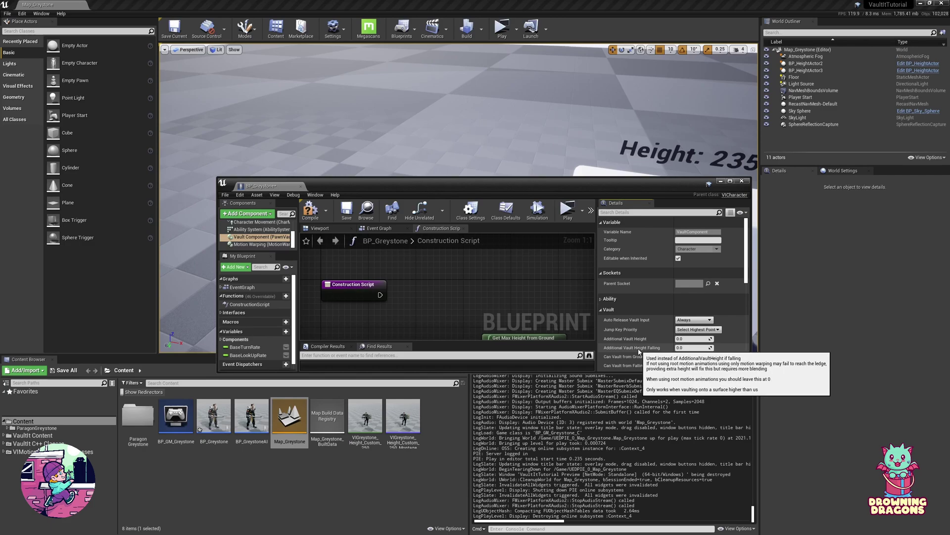
pyautogui.scroll(-2, 633, 338)
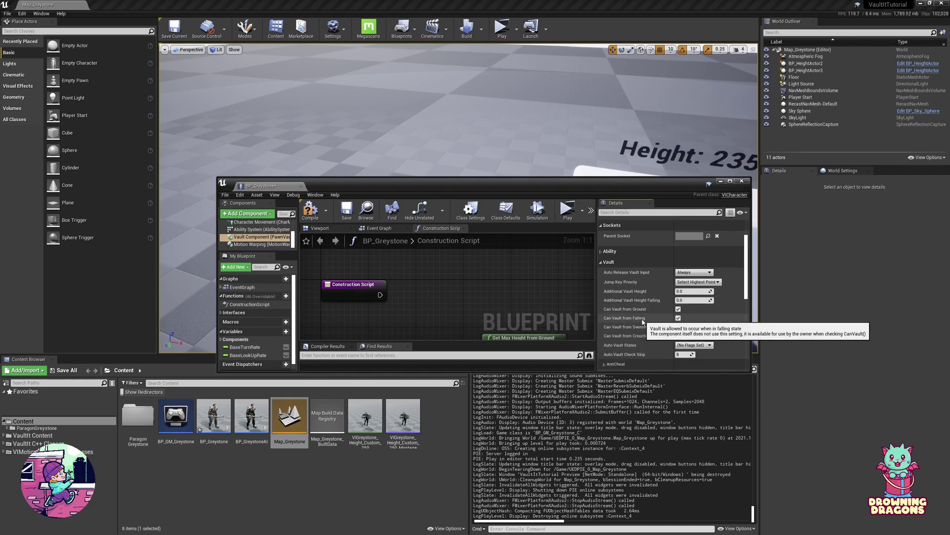
pyautogui.scroll(-1, 632, 338)
pyautogui.moveTo(635, 288)
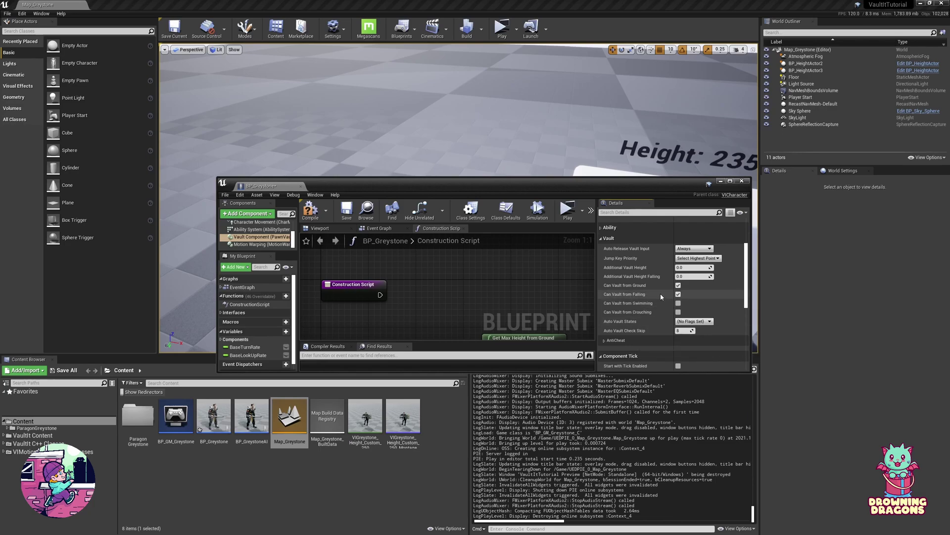
pyautogui.click(678, 286)
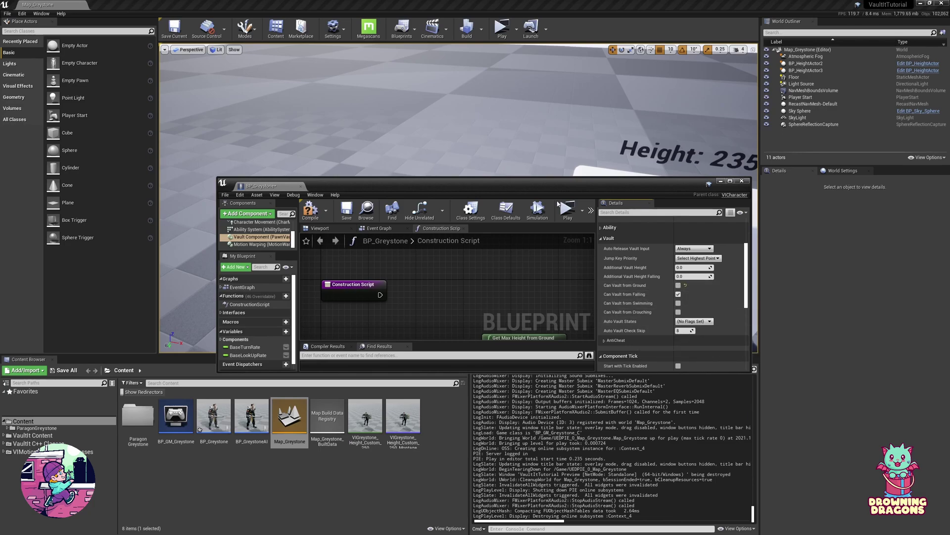
# - Playtest a jump vault at the 235-high block with ground vaulting disabled, and end the play session
pyautogui.click(502, 28)
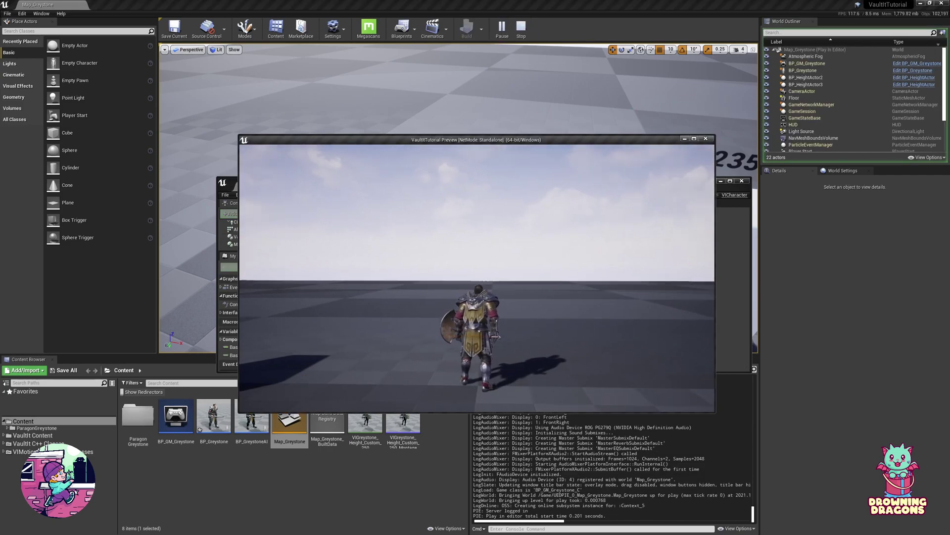
pyautogui.press('w')
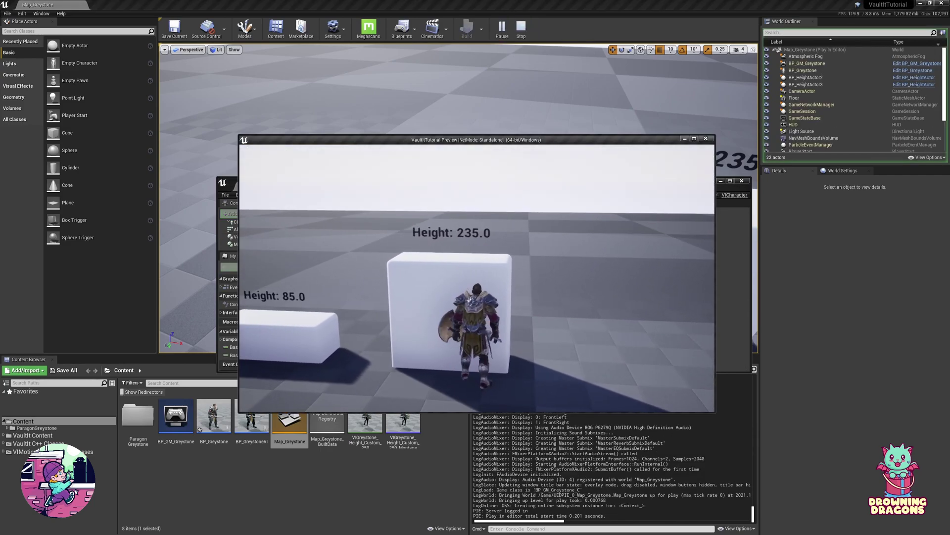
pyautogui.press('space')
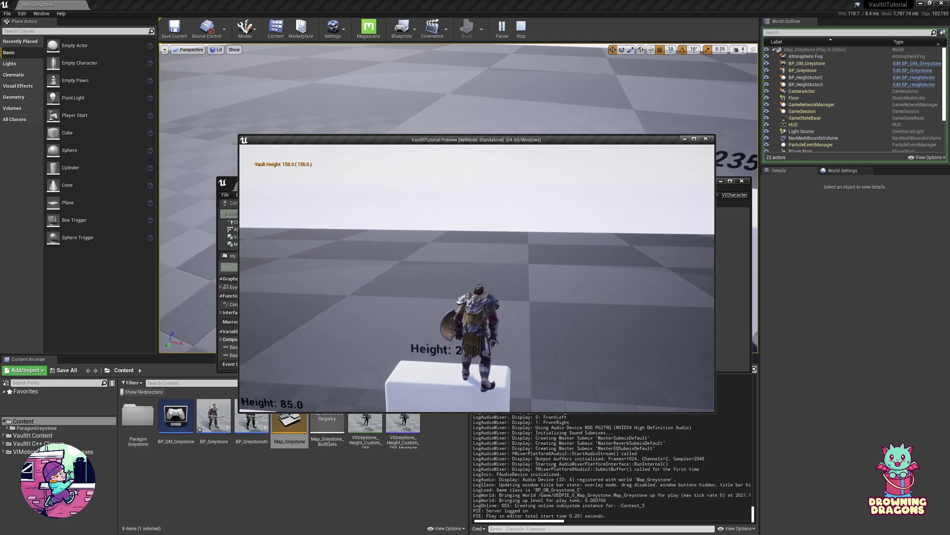
pyautogui.press('Escape')
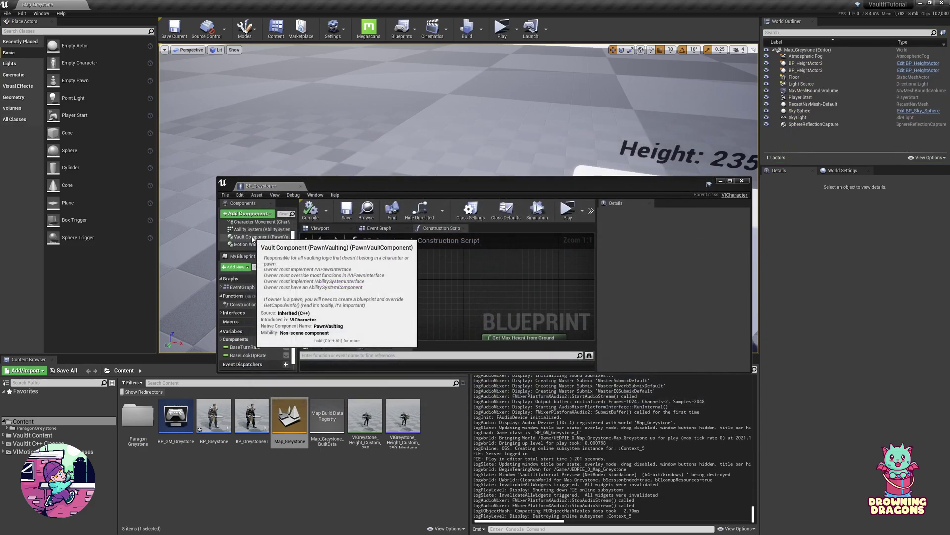
# - Reselect BP_Greystone's Vault Component and re-enable Can Vault from Ground, keeping Can Vault from Falling enabled
pyautogui.click(257, 223)
pyautogui.click(277, 237)
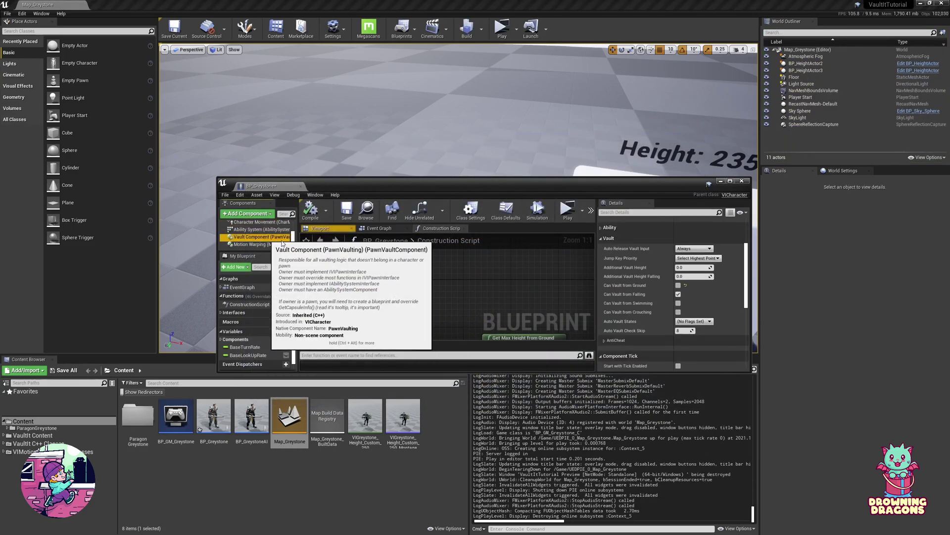
pyautogui.click(697, 258)
pyautogui.click(694, 261)
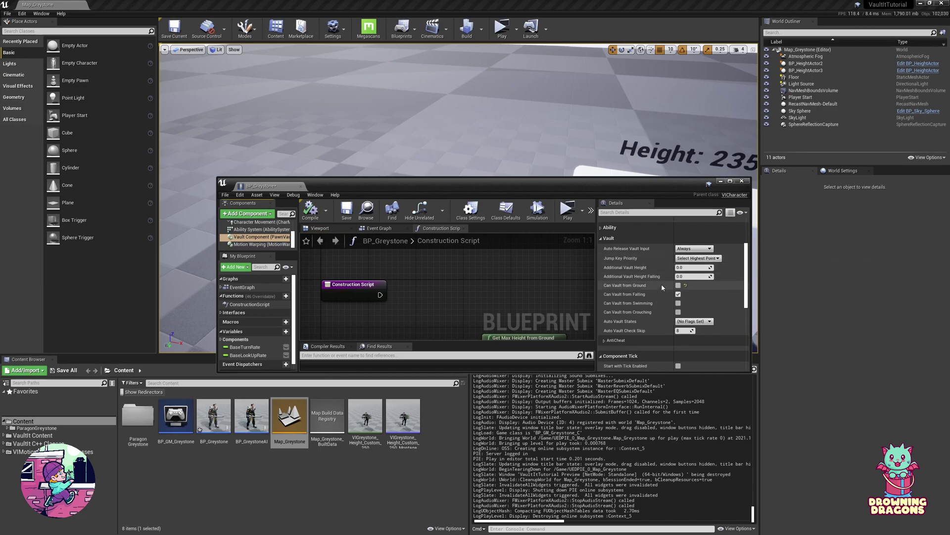
pyautogui.click(678, 285)
pyautogui.click(678, 294)
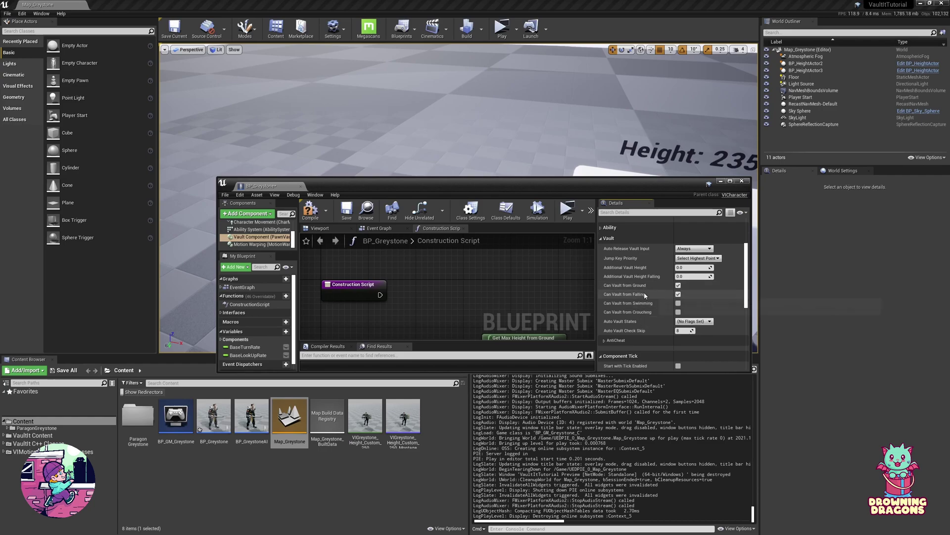
# - Set the Vault Component's Auto Vault Check Skip to 0
pyautogui.scroll(-2, 641, 296)
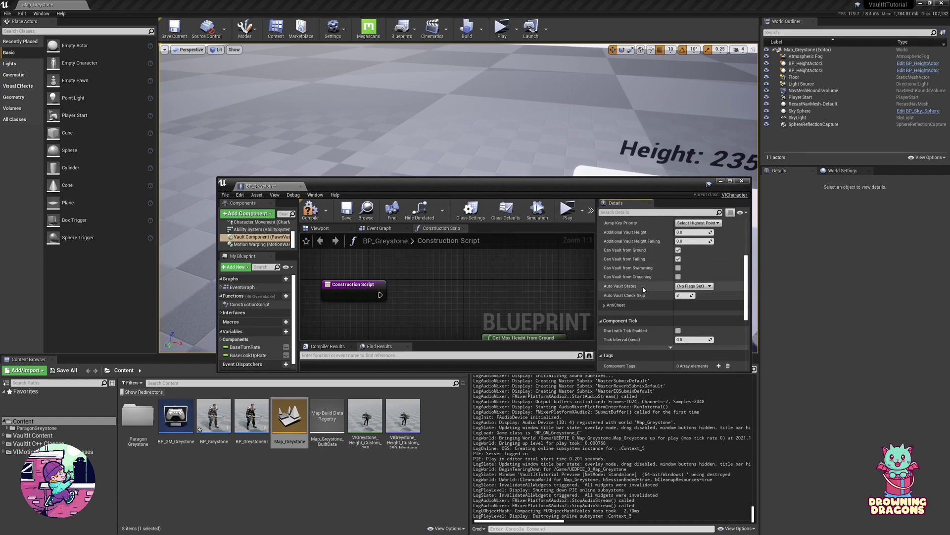
pyautogui.click(686, 295)
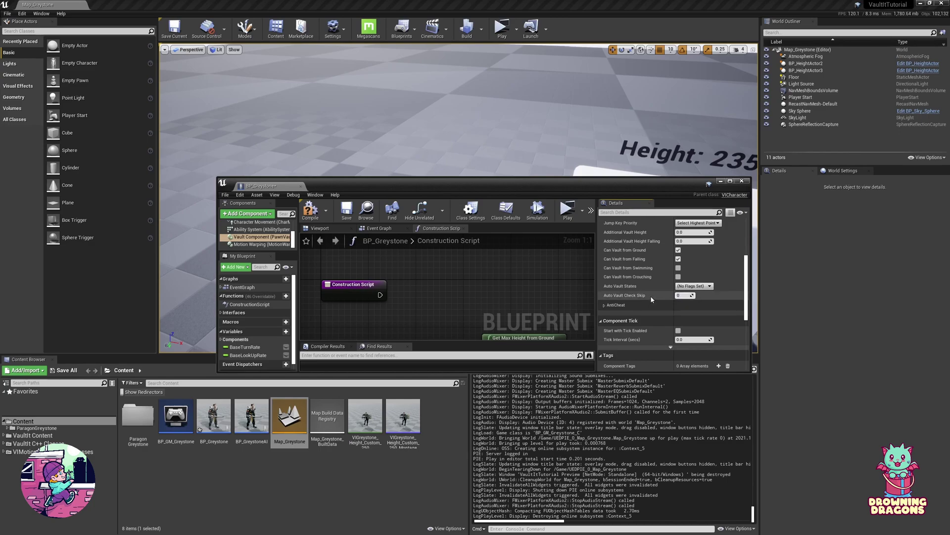
pyautogui.write('0')
pyautogui.press('Return')
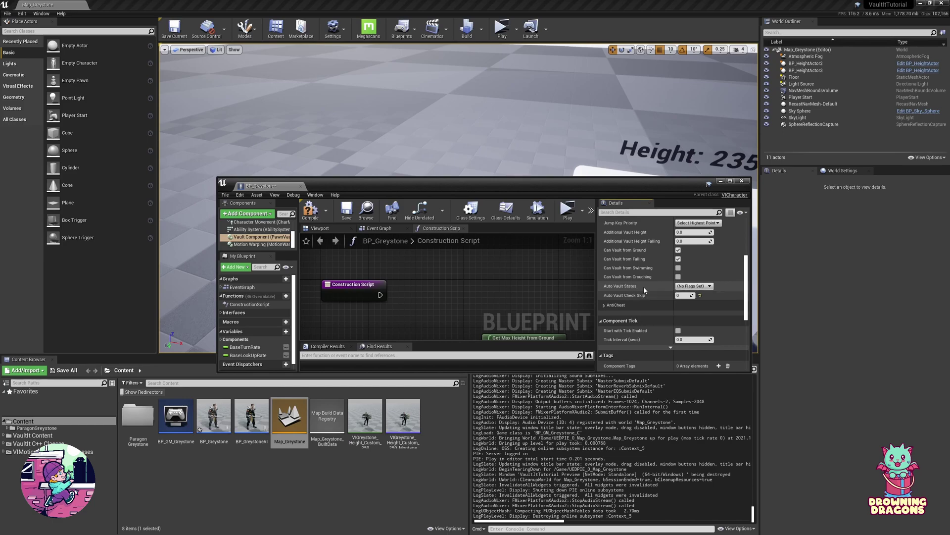
# - Turn on Walking and Falling in the Vault Component's Auto Vault States
pyautogui.click(697, 286)
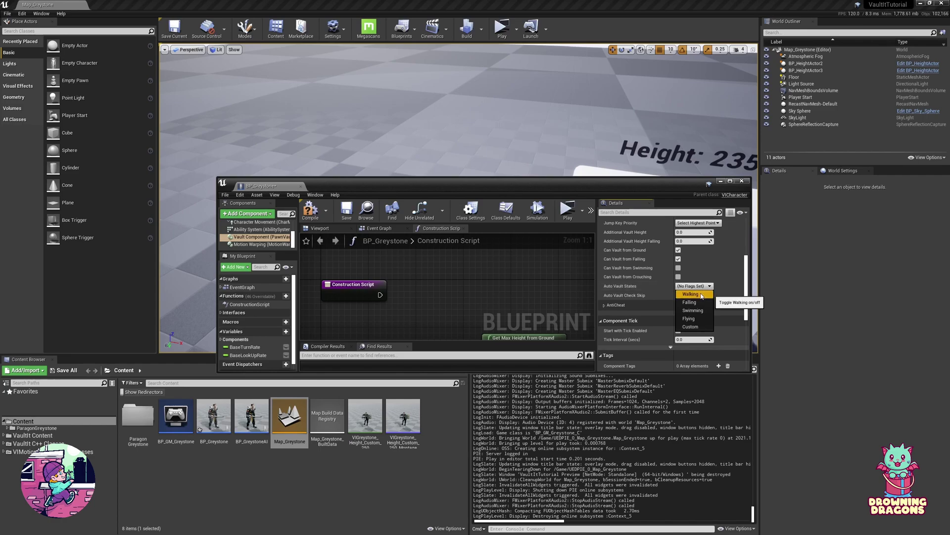
pyautogui.click(701, 295)
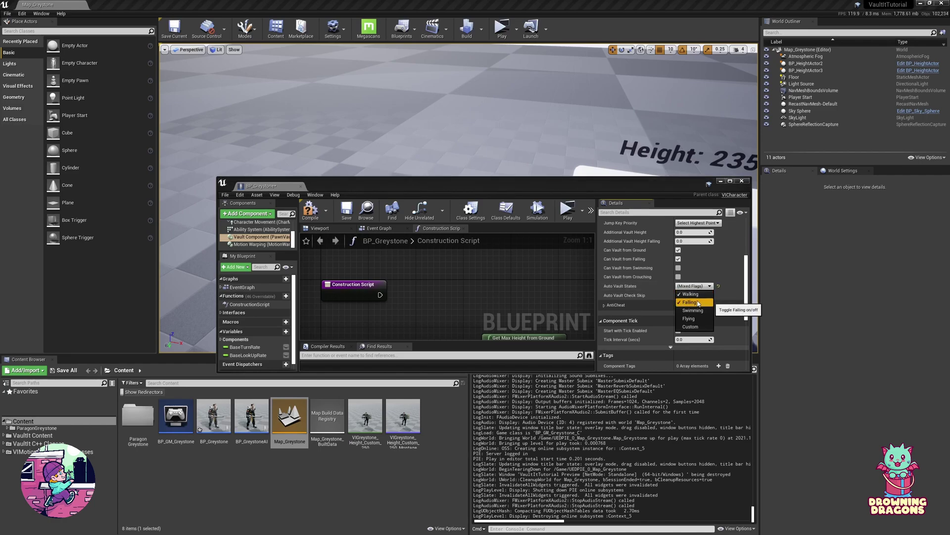
pyautogui.click(640, 288)
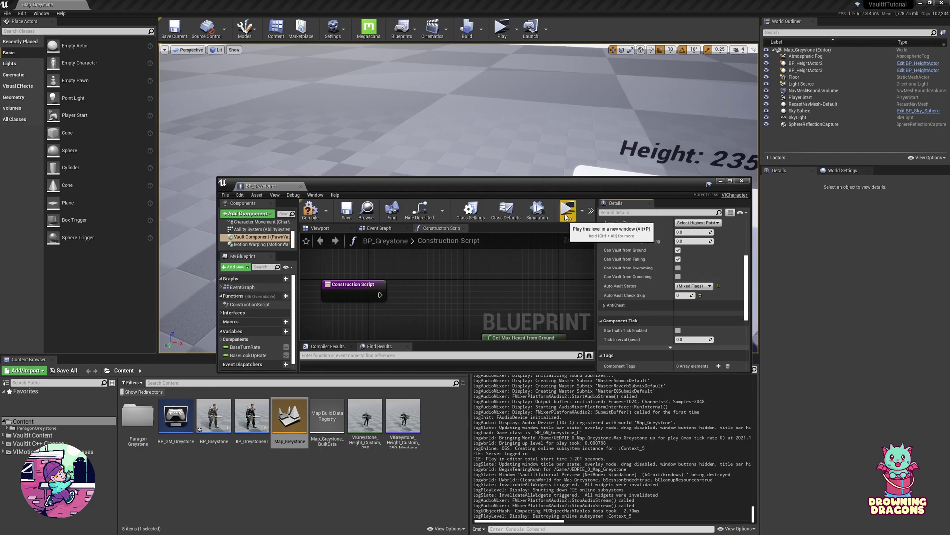
# - Play the level in a new window and display the plugin's profiling statistics with the console command stat vaultit
pyautogui.click(566, 211)
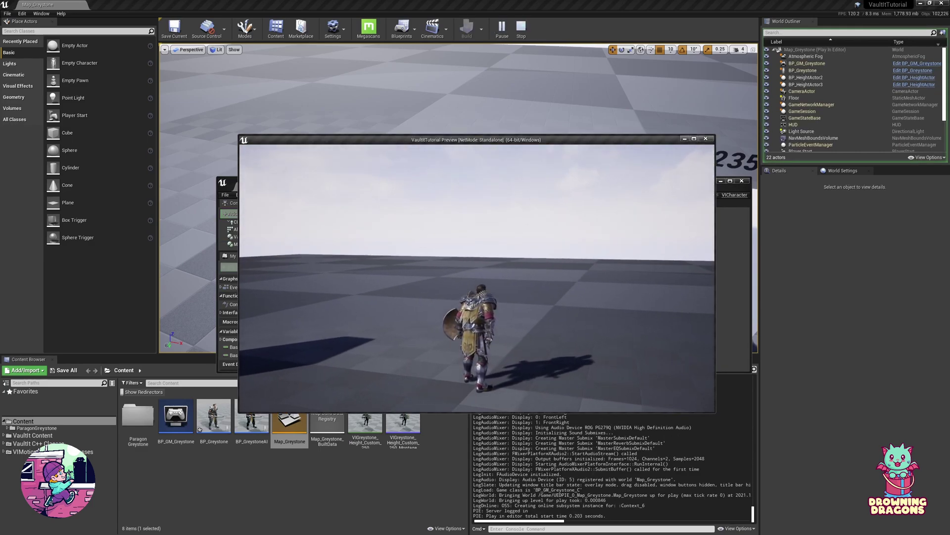
pyautogui.press('`')
pyautogui.write('stat va')
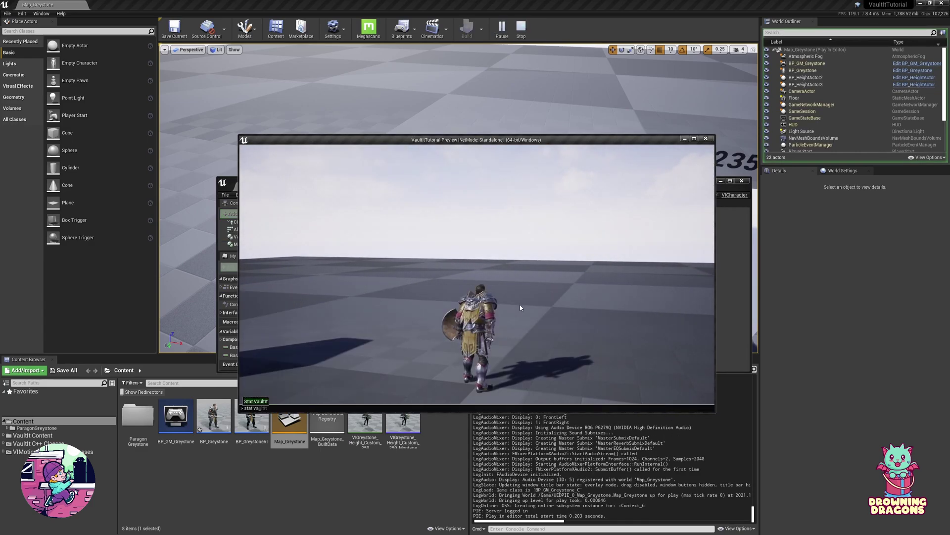
pyautogui.write('ultit')
pyautogui.press('Return')
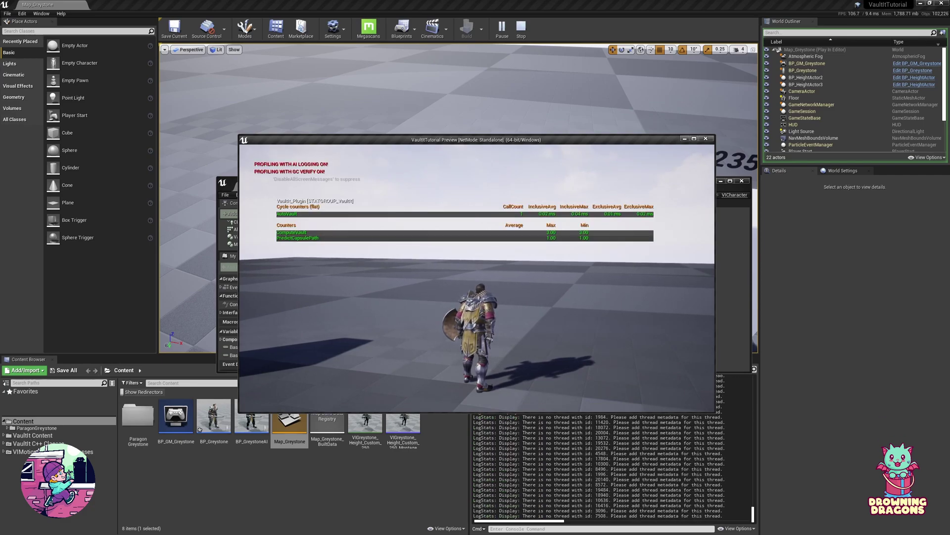
# - Run the character into the 85-high and 235-high blocks from several directions to test automatic vaulting
pyautogui.press('s')
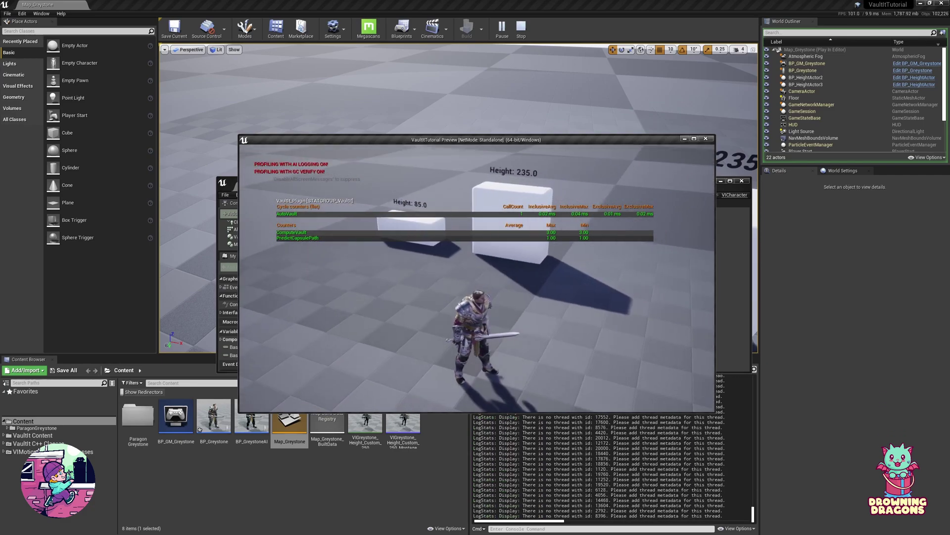
pyautogui.press('s')
pyautogui.press('w')
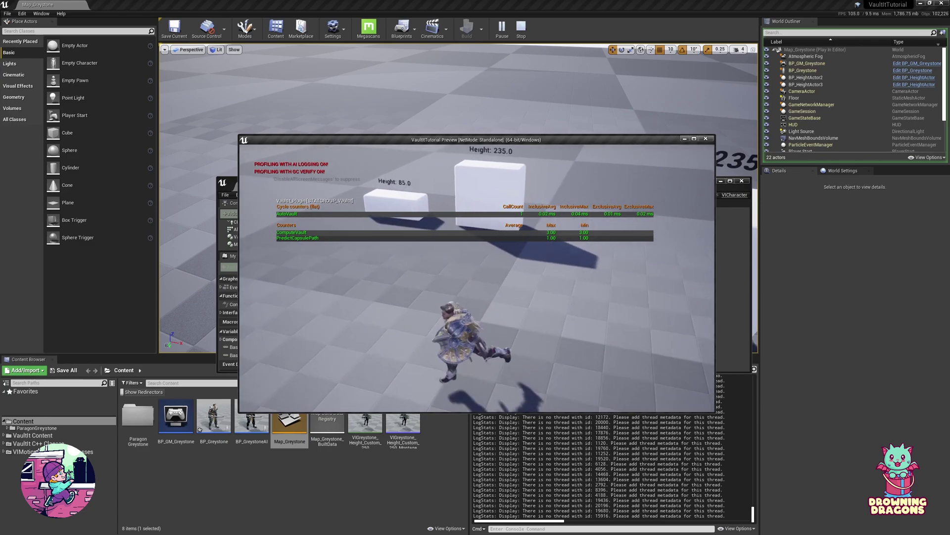
pyautogui.press('a')
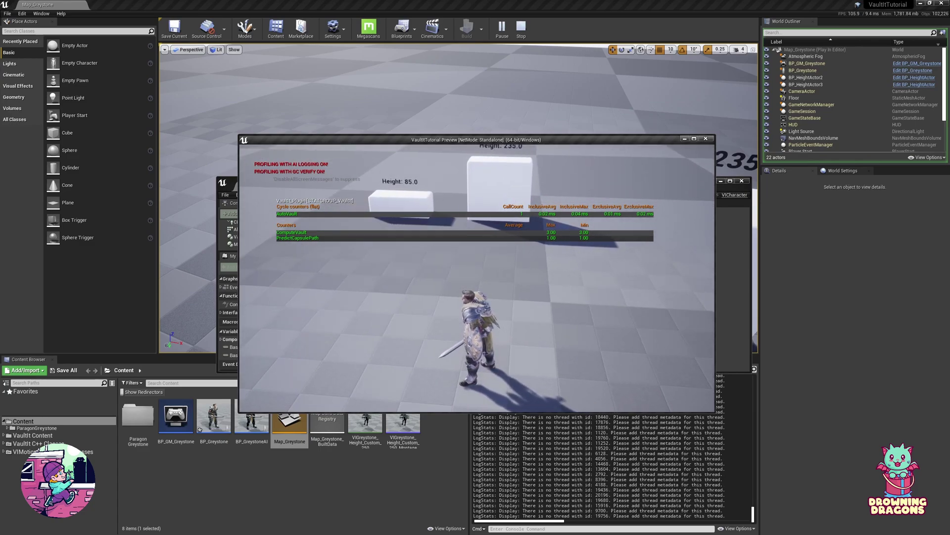
pyautogui.press('w')
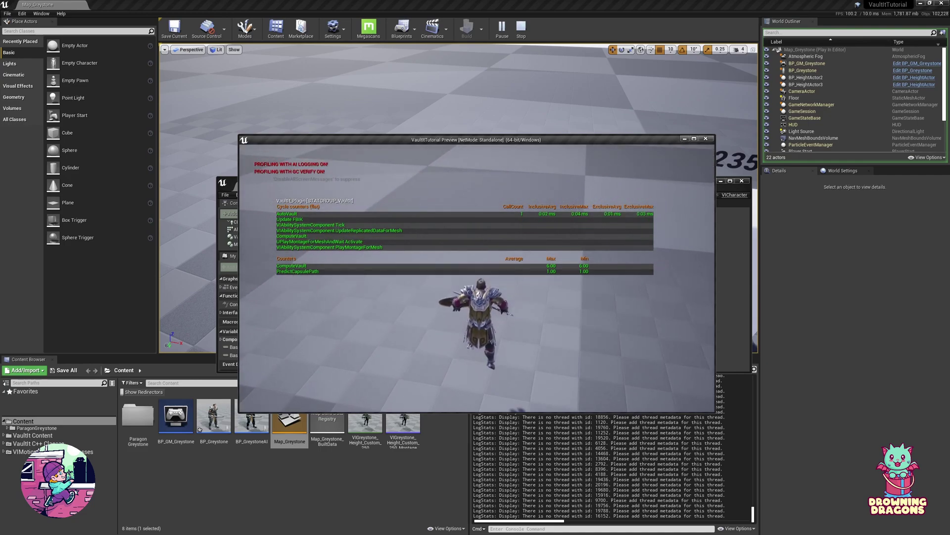
pyautogui.press('w')
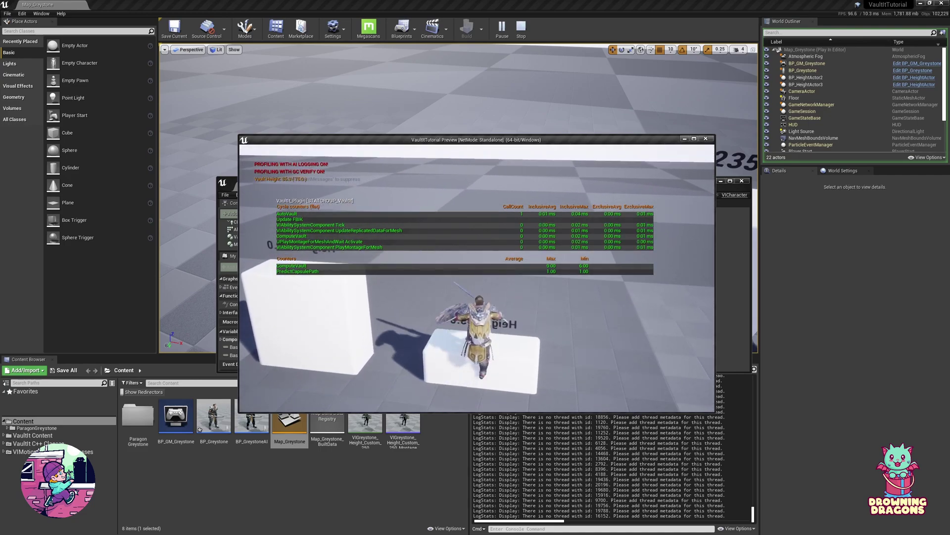
pyautogui.press('w')
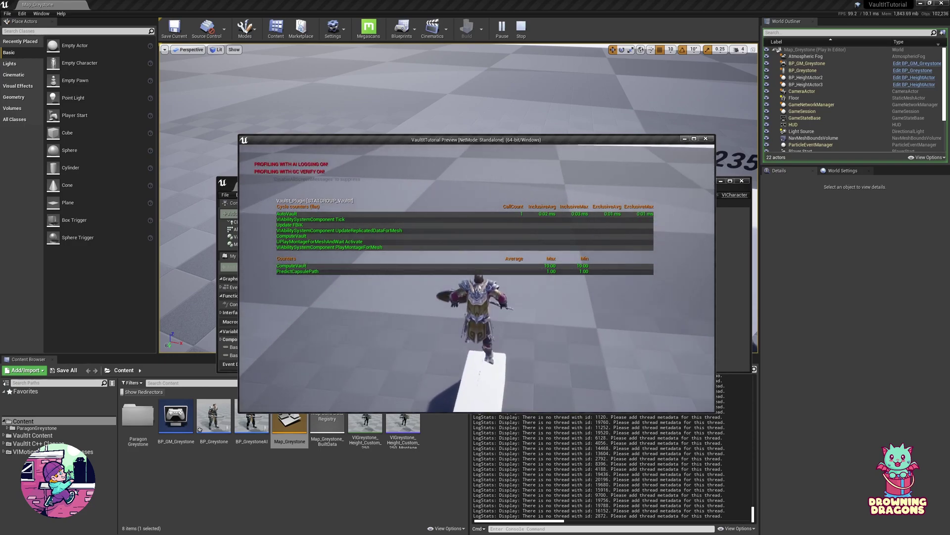
pyautogui.press('w')
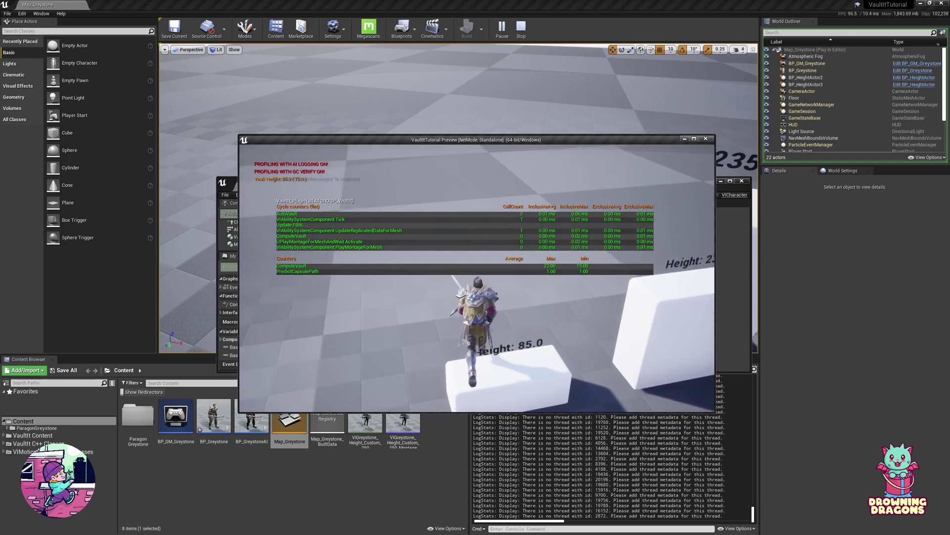
pyautogui.press('w')
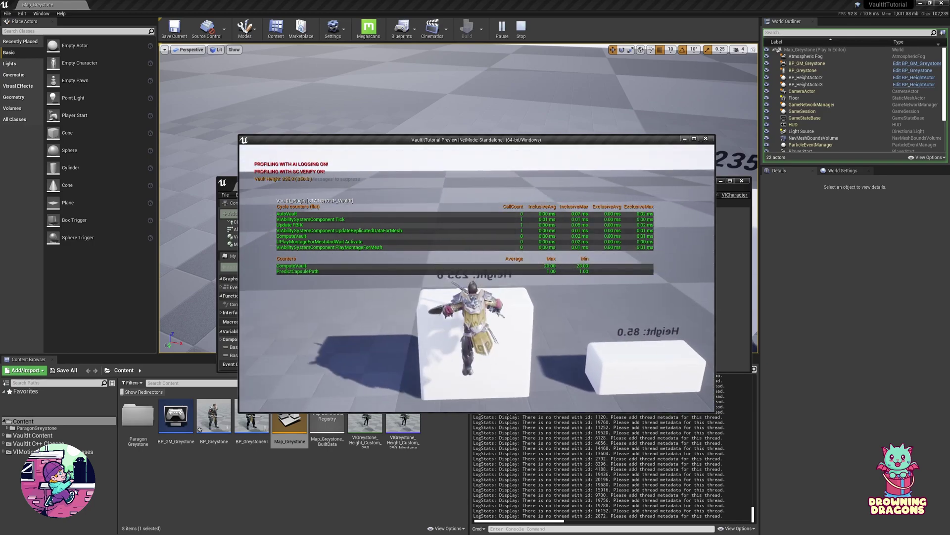
pyautogui.press('w')
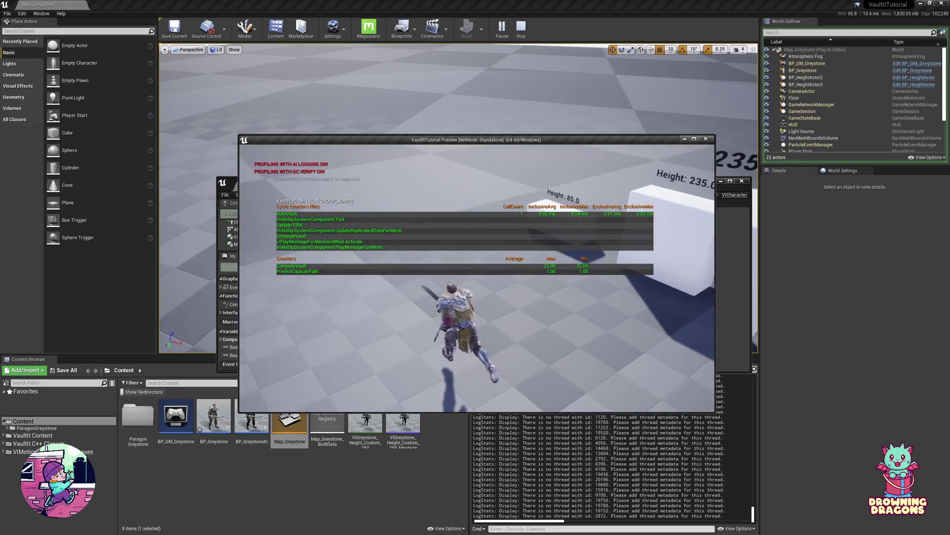
# - Test jumping into the 235-high block with auto vaulting on, and end the play session
pyautogui.press('space')
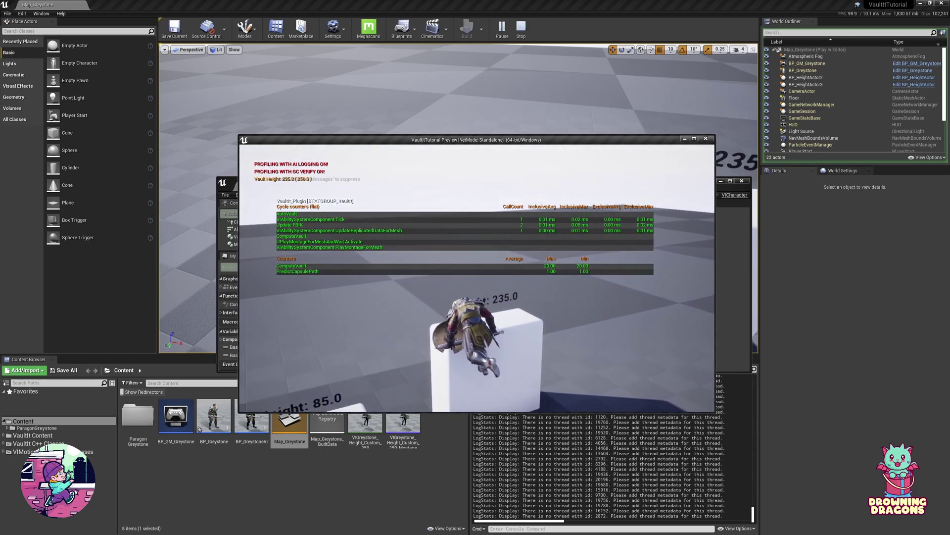
pyautogui.press('w')
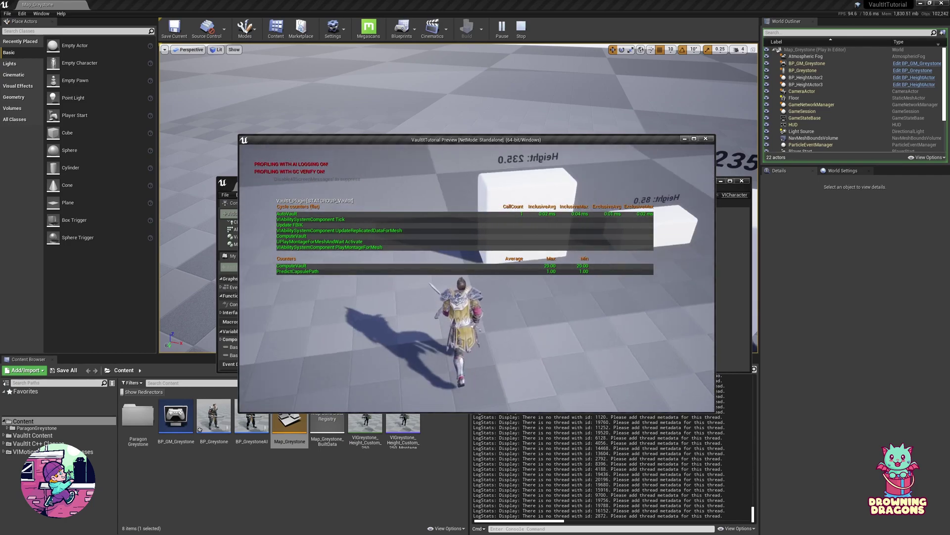
pyautogui.press('space')
pyautogui.press('w')
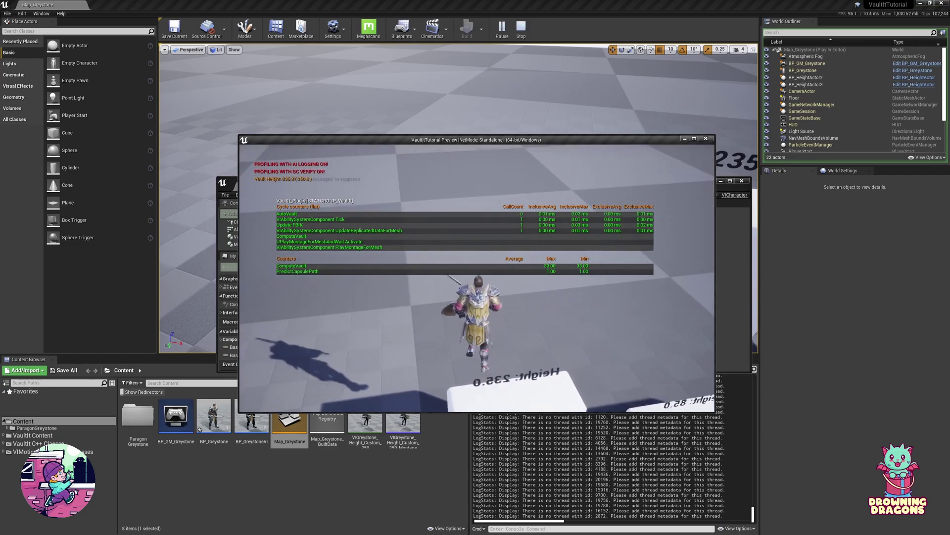
pyautogui.press('space')
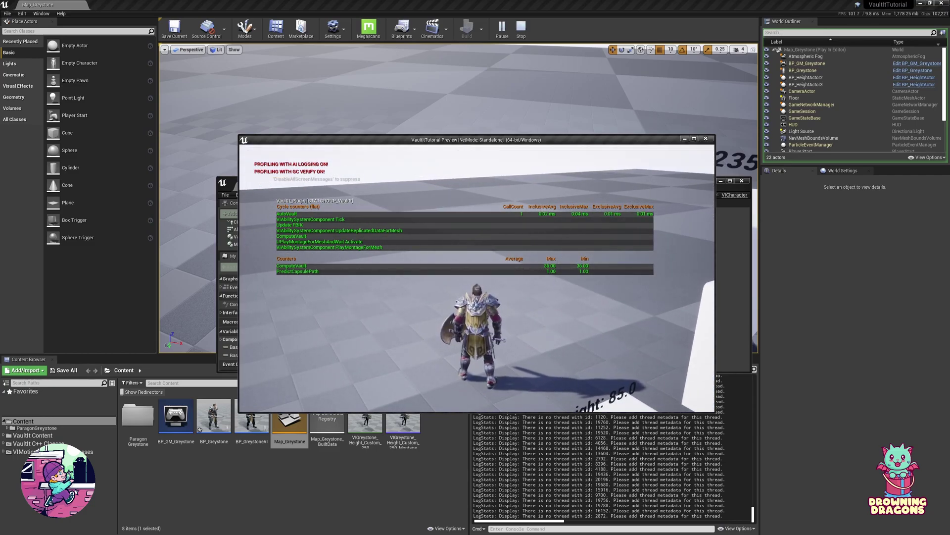
pyautogui.press('Escape')
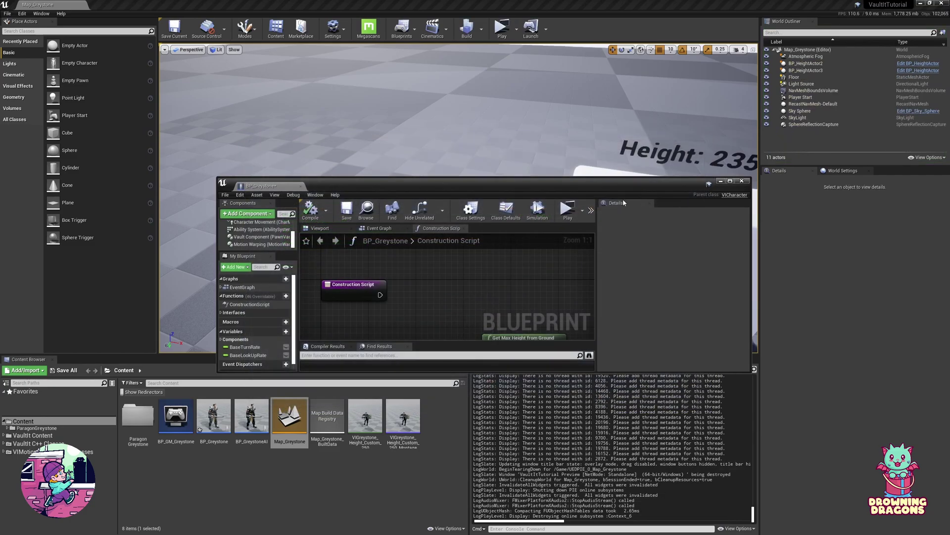
# - Reset the Vault Component's Auto Vault Check Skip to its default of 8 and compile BP_Greystone
pyautogui.click(259, 237)
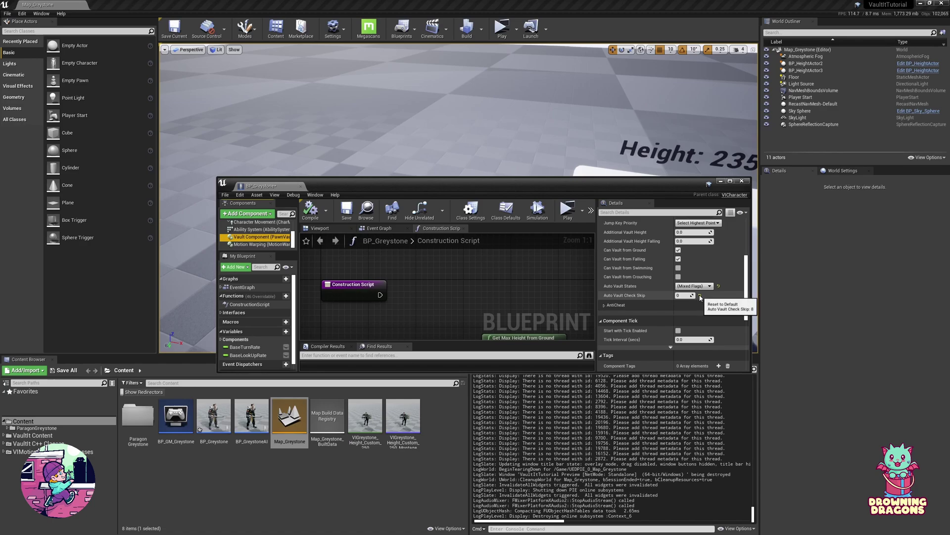
pyautogui.click(310, 209)
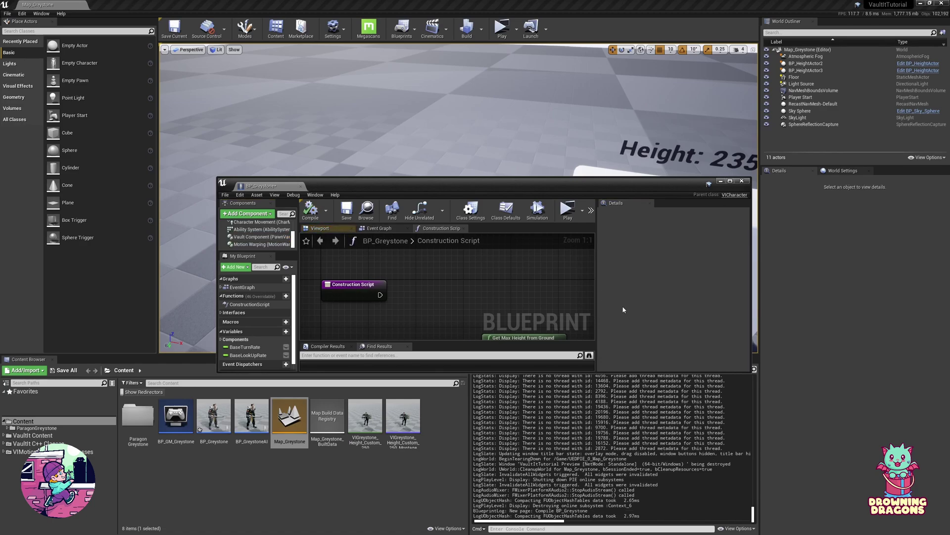
pyautogui.click(257, 244)
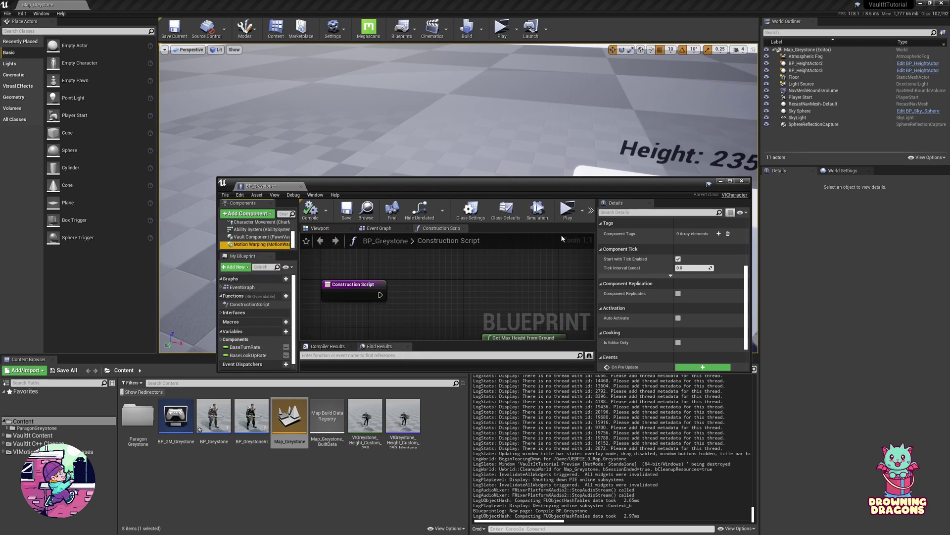
pyautogui.click(260, 237)
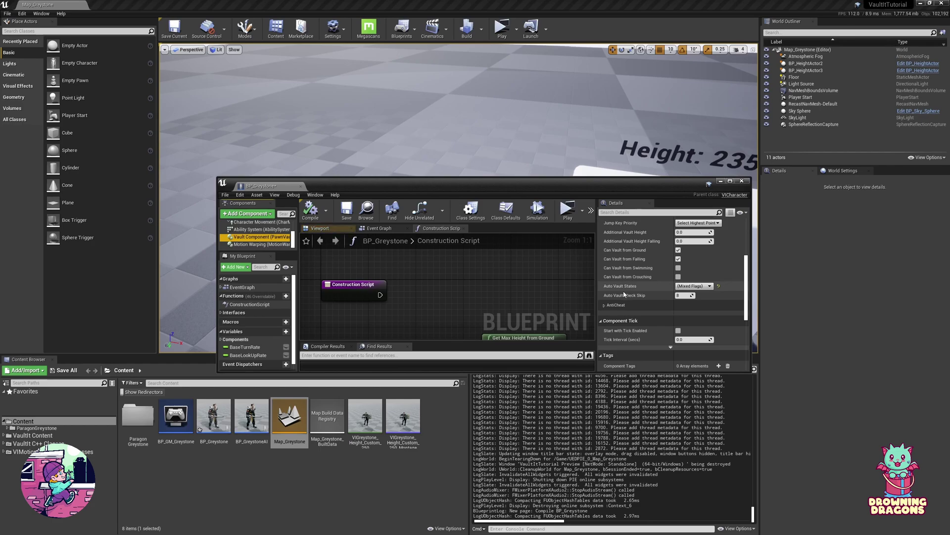
pyautogui.moveTo(616, 299)
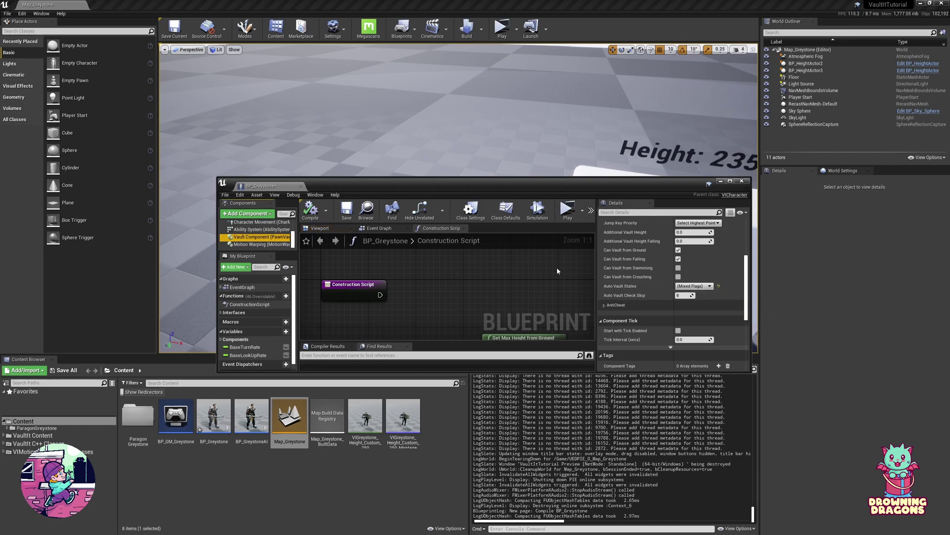
# - Play the level, run and jump the character at the 235-high block to test vaulting with the default check skip, and end the session
pyautogui.click(568, 209)
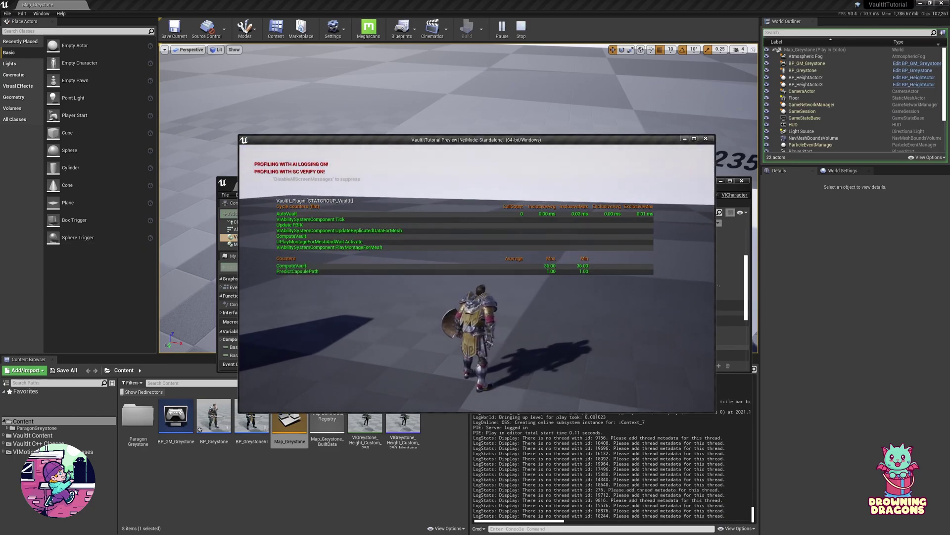
pyautogui.press('w')
pyautogui.press('w')
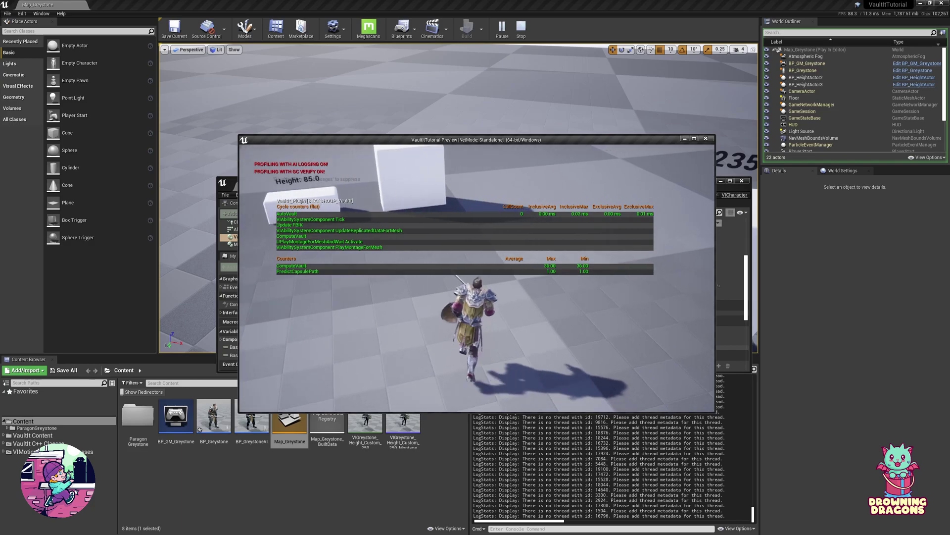
pyautogui.press('s')
pyautogui.press('w')
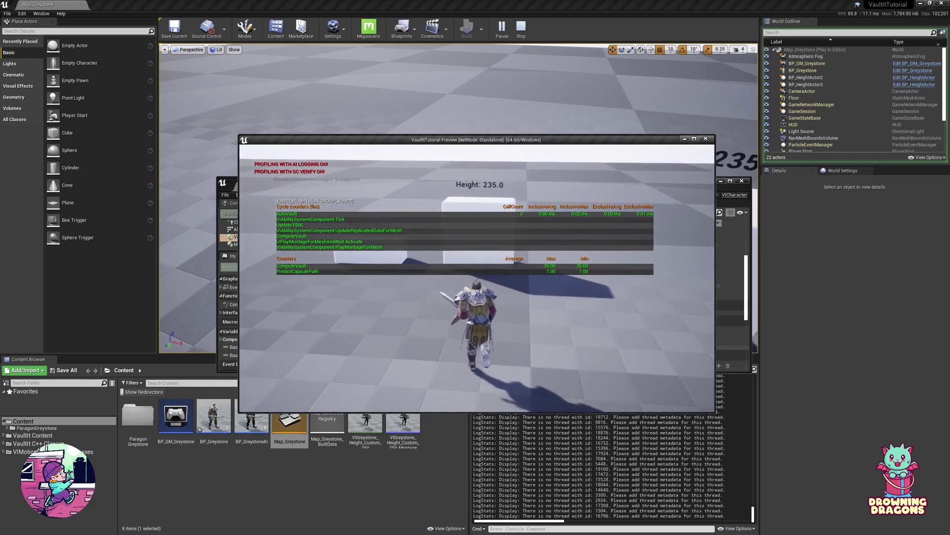
pyautogui.press('space')
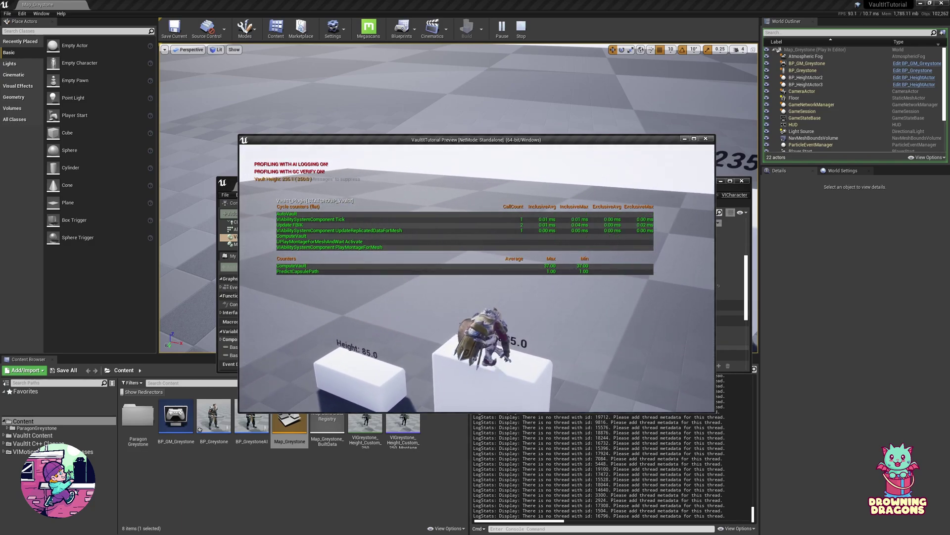
pyautogui.press('w')
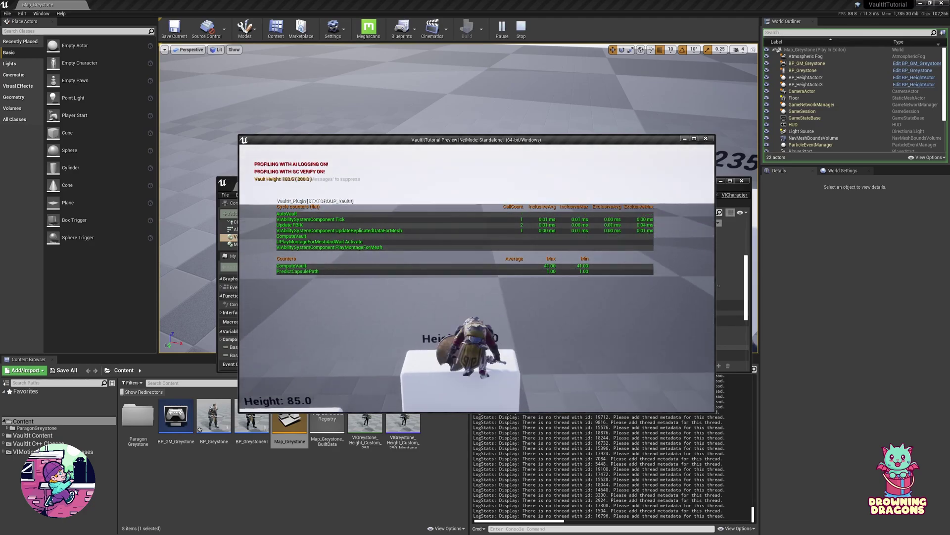
pyautogui.press('Escape')
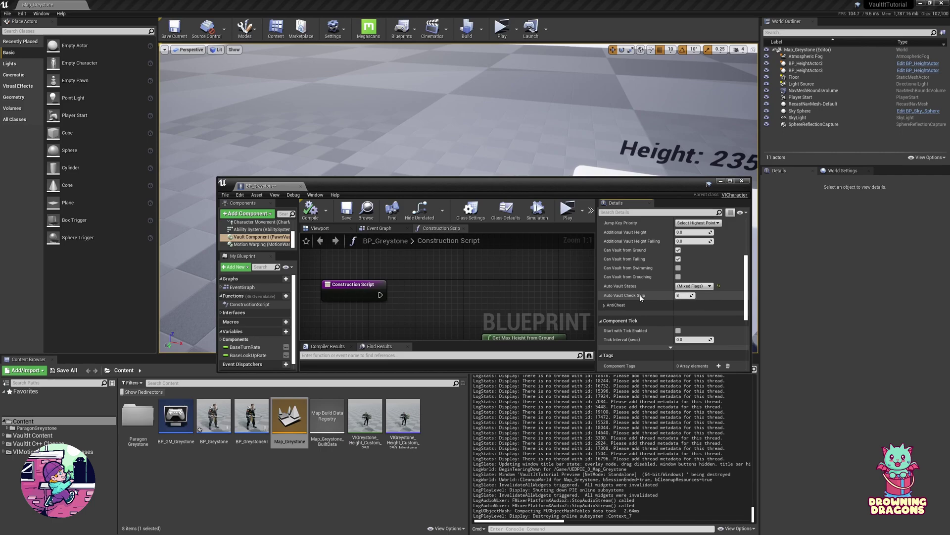
# - Reset the Vault Component's Auto Vault States to the default with no flags set
pyautogui.click(700, 286)
pyautogui.click(709, 287)
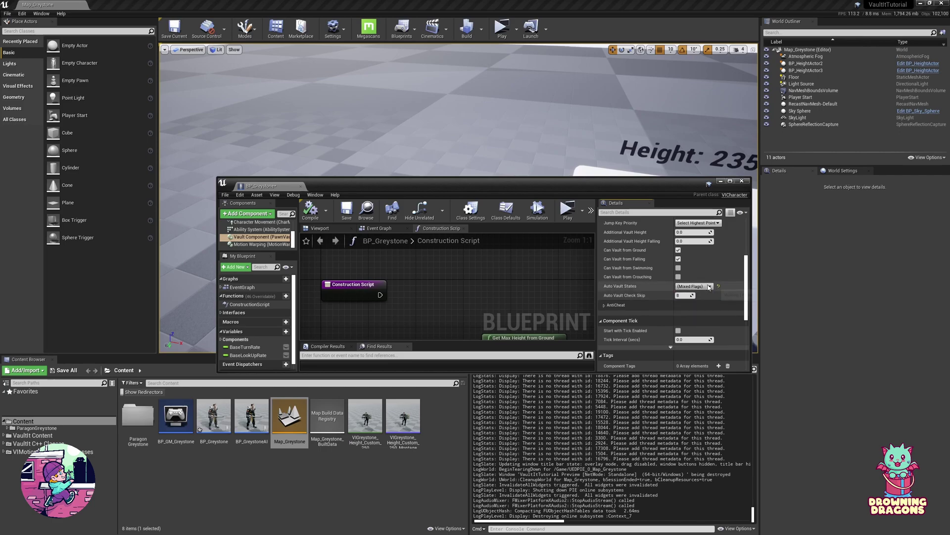
pyautogui.click(719, 287)
# - Expand the Vault Component's AntiCheat section and review its options along with the remaining component settings
pyautogui.click(636, 303)
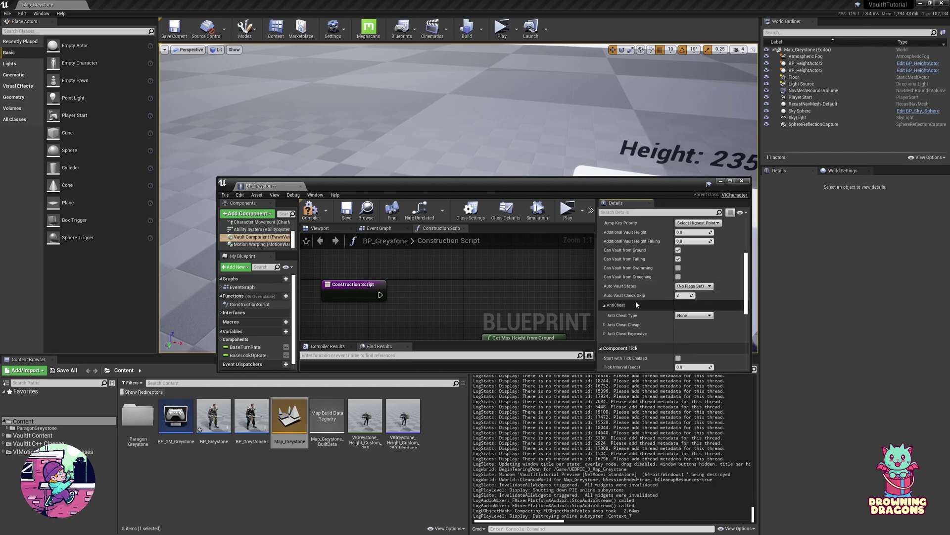
pyautogui.scroll(-2, 653, 314)
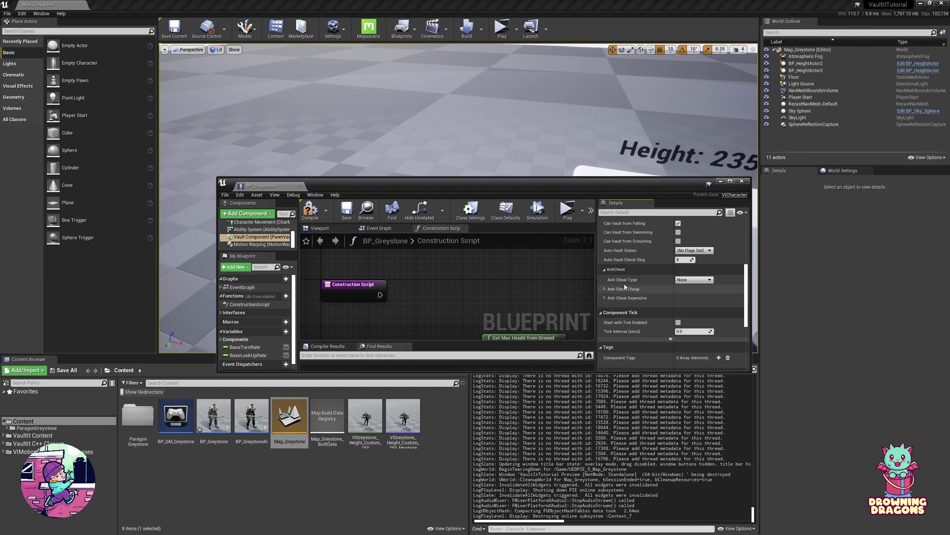
pyautogui.moveTo(633, 285)
pyautogui.scroll(-7, 633, 284)
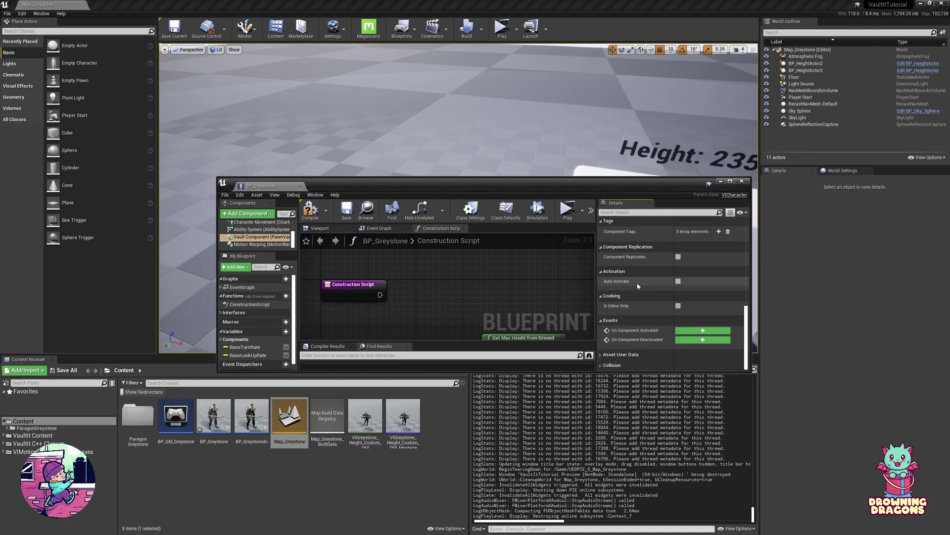
pyautogui.scroll(6, 637, 284)
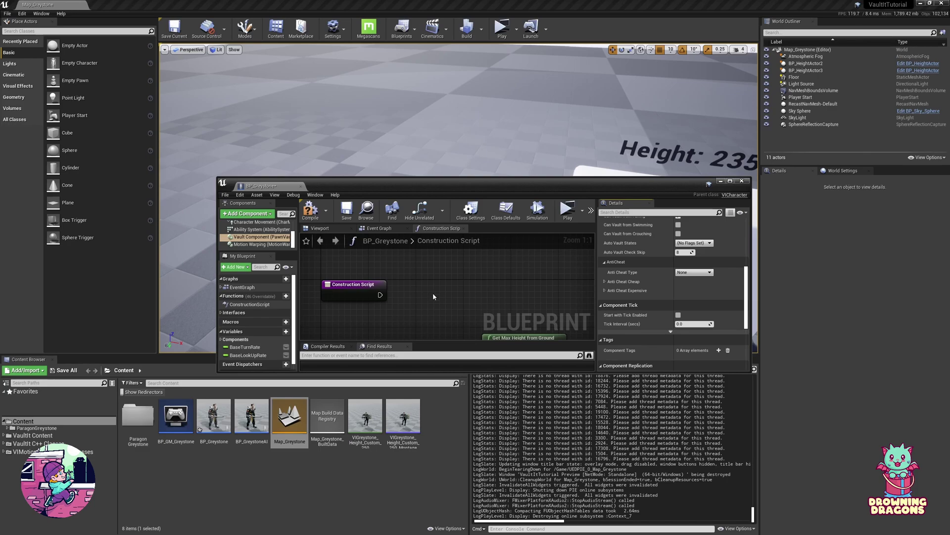
# - Open the VIGreystone_AnimCPP animation blueprint from ParagonGreystone's Animation folder and maximize its editor window
pyautogui.click(194, 489)
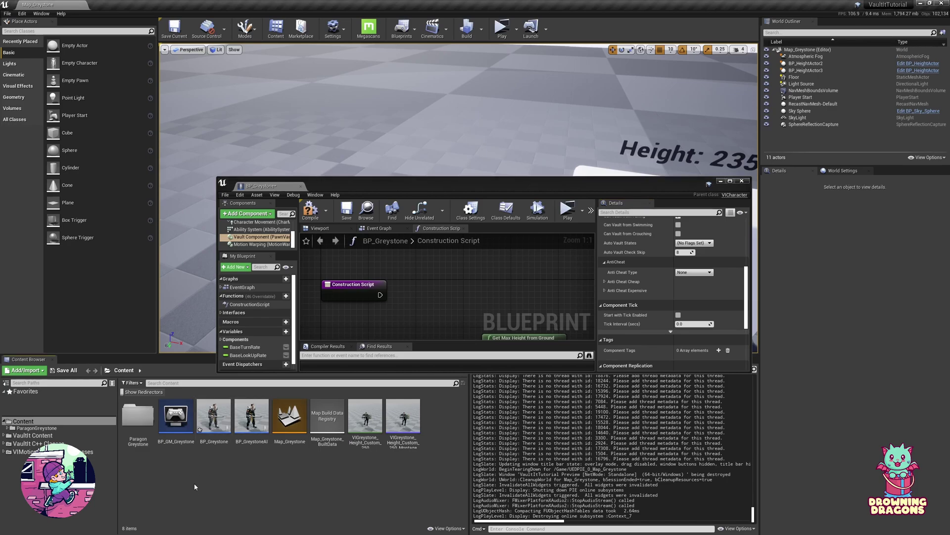
pyautogui.doubleClick(53, 429)
pyautogui.click(49, 434)
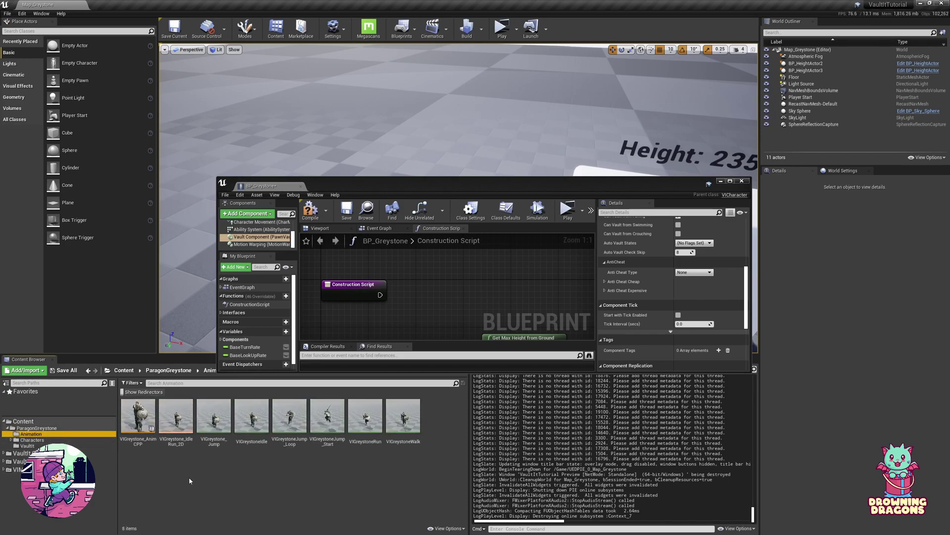
pyautogui.doubleClick(143, 439)
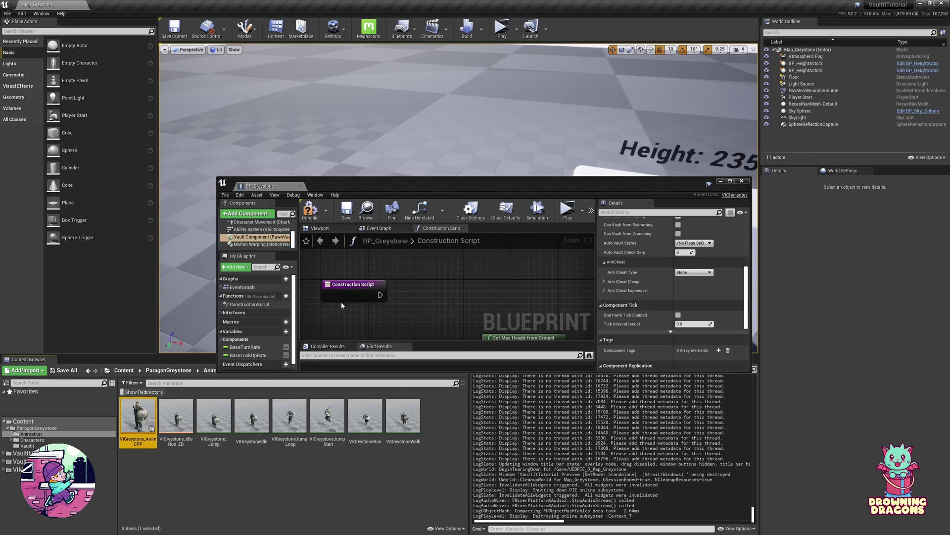
pyautogui.scroll(-4, 440, 295)
pyautogui.moveTo(441, 295); pyautogui.dragTo(434, 236, button='right')
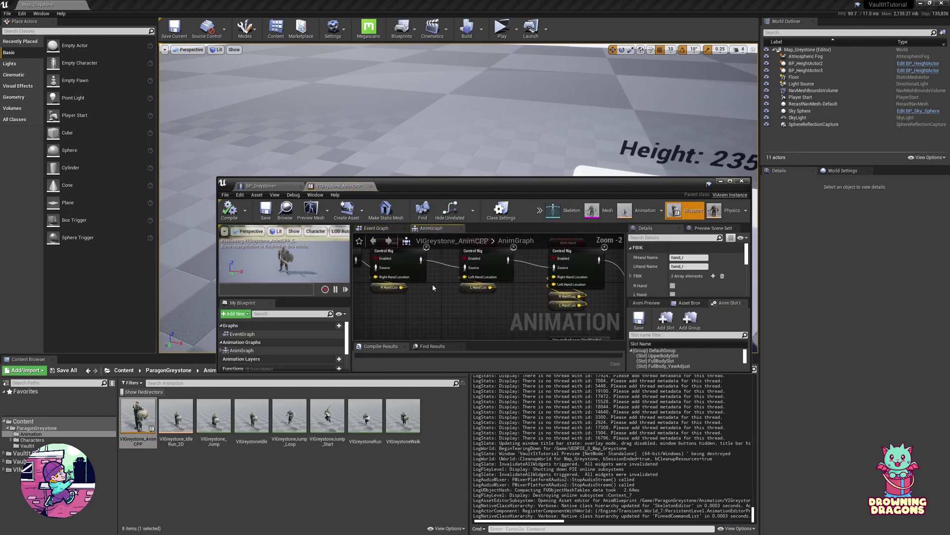
pyautogui.scroll(3, 436, 287)
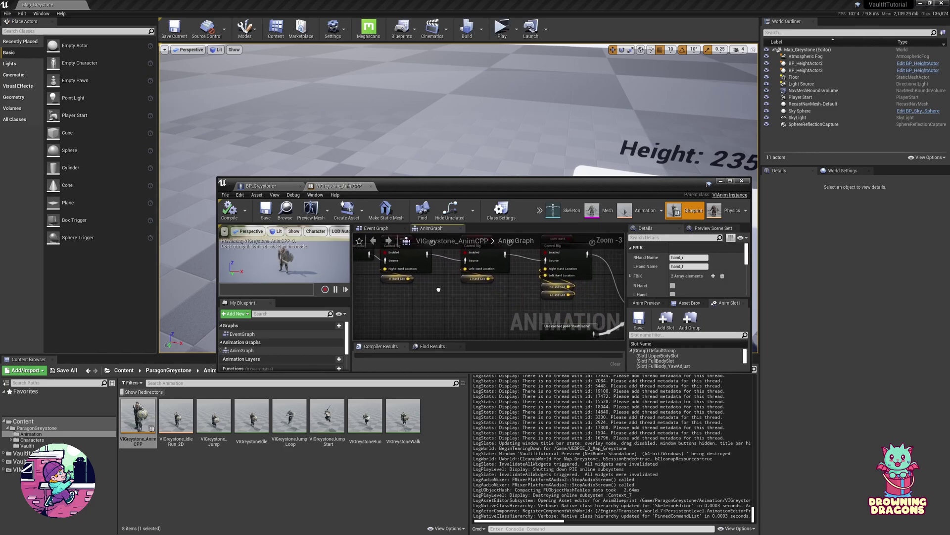
pyautogui.doubleClick(398, 187)
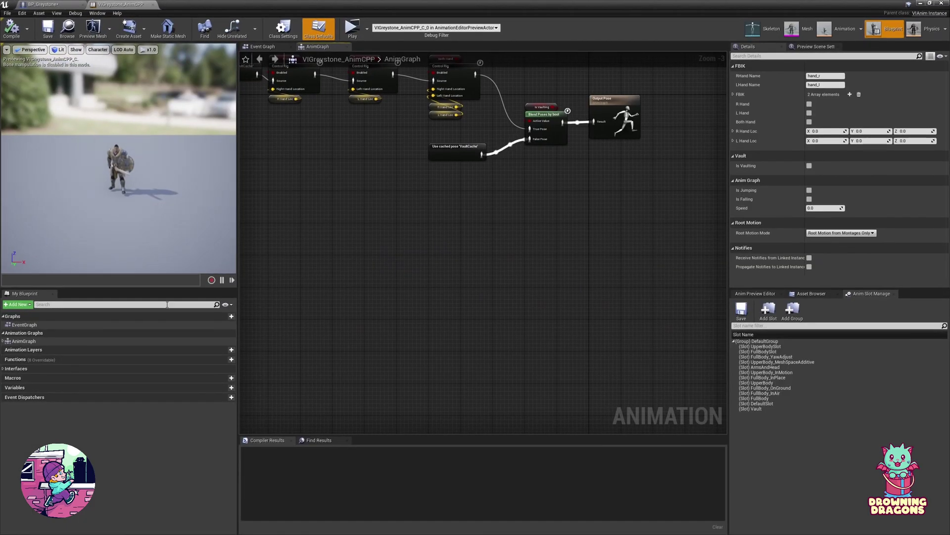
# - Show the inherited variables in the animation blueprint and select the FBIK variable in the FBIK category
pyautogui.click(227, 305)
pyautogui.click(233, 313)
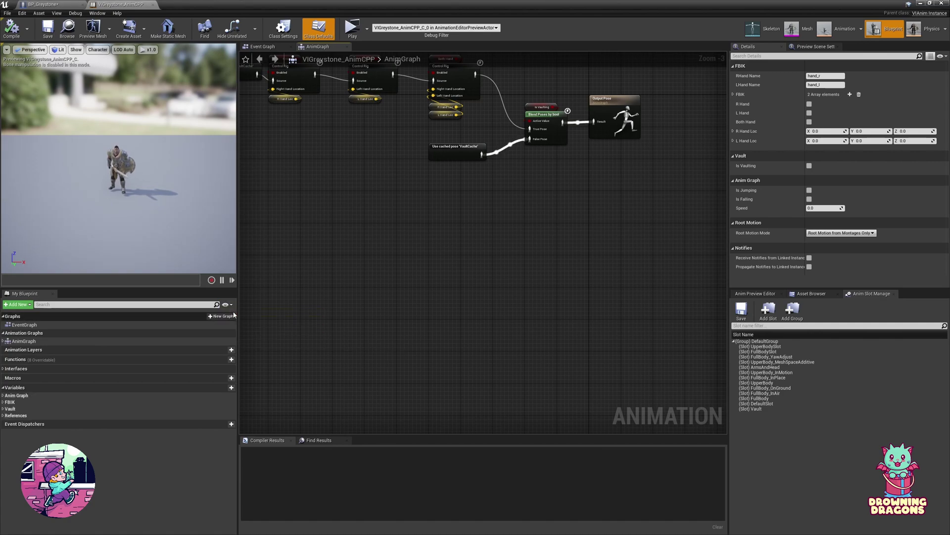
pyautogui.click(4, 403)
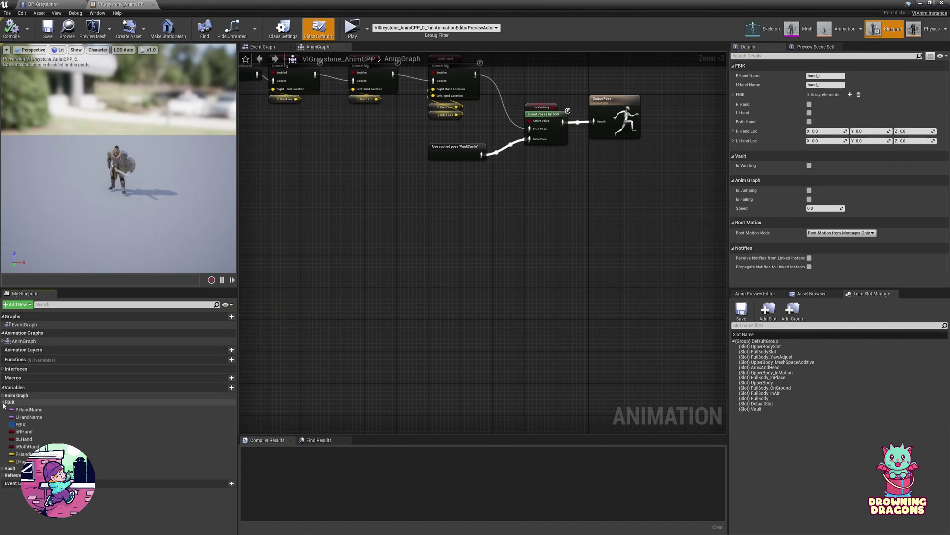
pyautogui.click(23, 425)
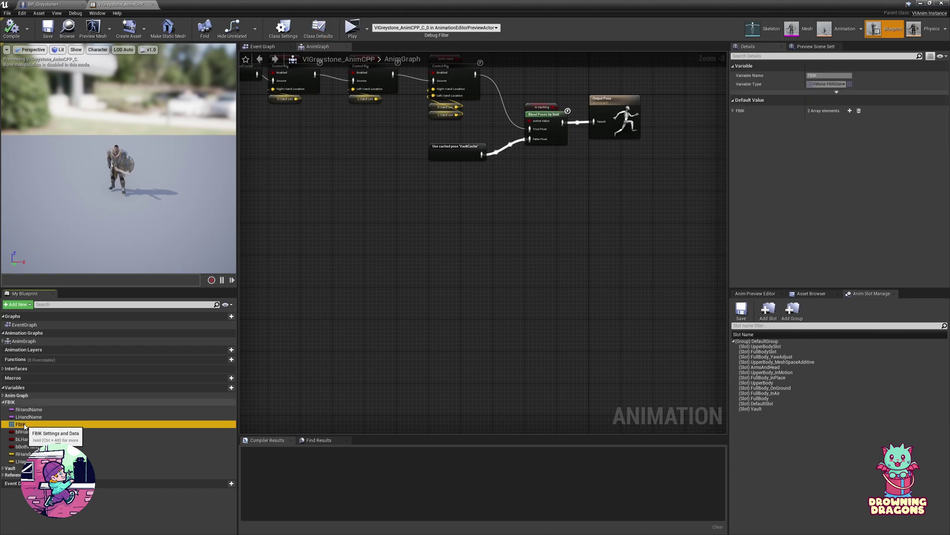
# - Expand all elements of the FBIK default value array, keeping each element's Location and Target Location collapsed
pyautogui.rightClick(746, 110)
pyautogui.click(760, 129)
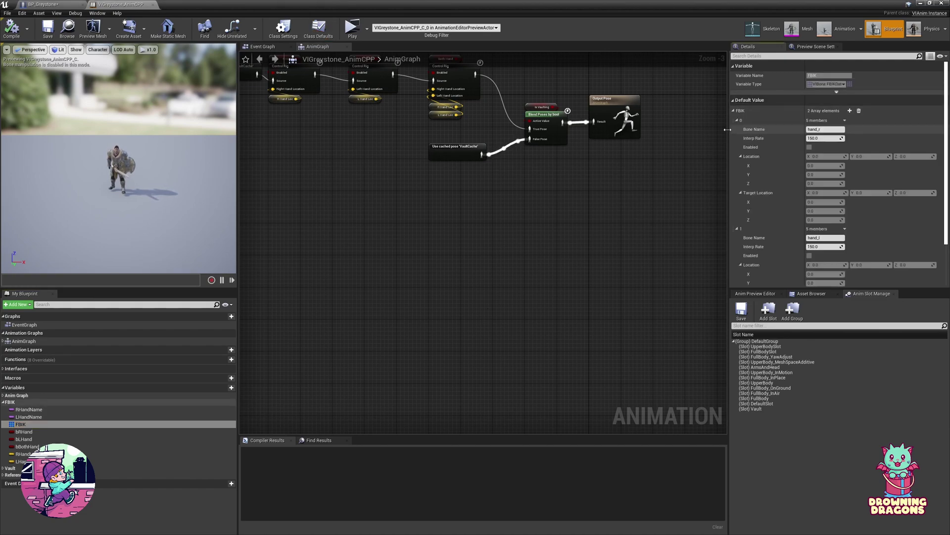
pyautogui.click(741, 156)
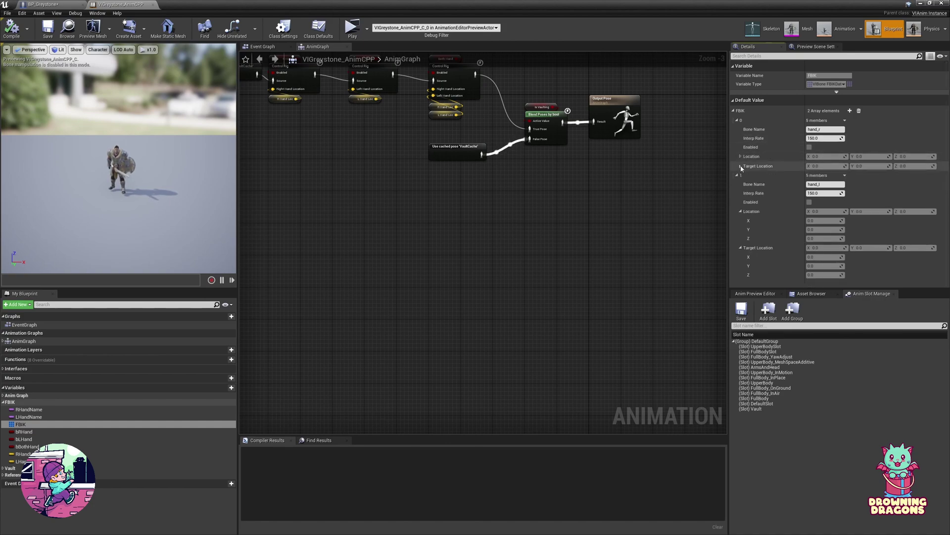
pyautogui.click(740, 212)
pyautogui.click(740, 221)
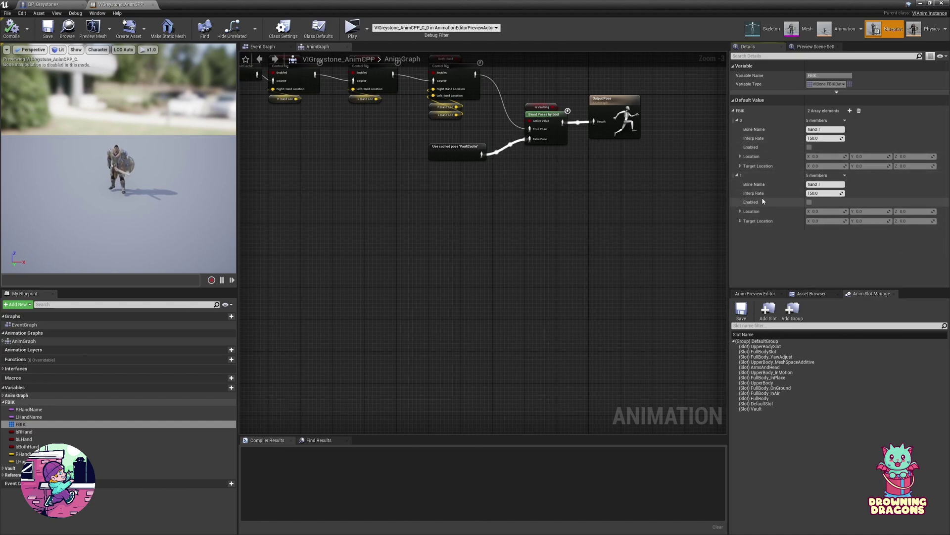